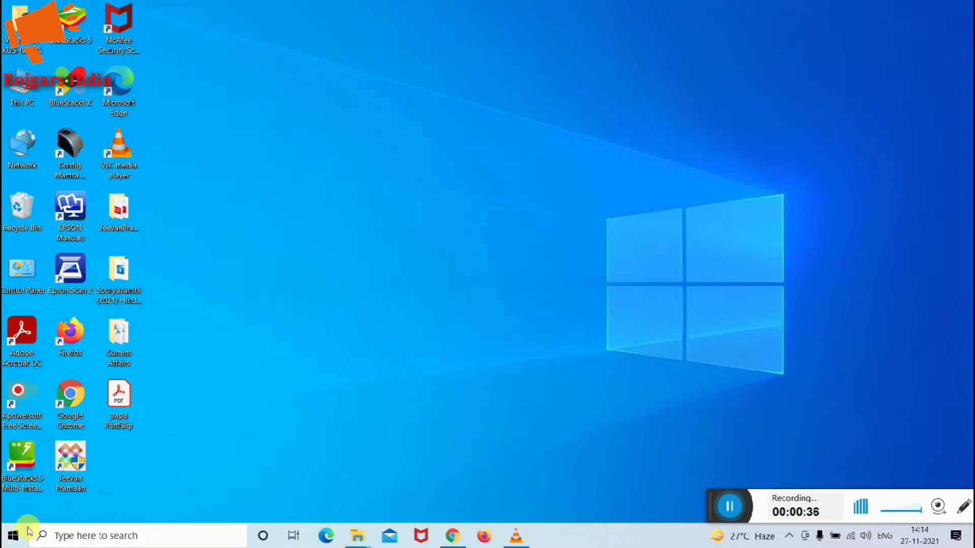
Step: Search Windows for 'SER' and launch the Services app
{"action": "left_click", "coordinate": [45, 539]}
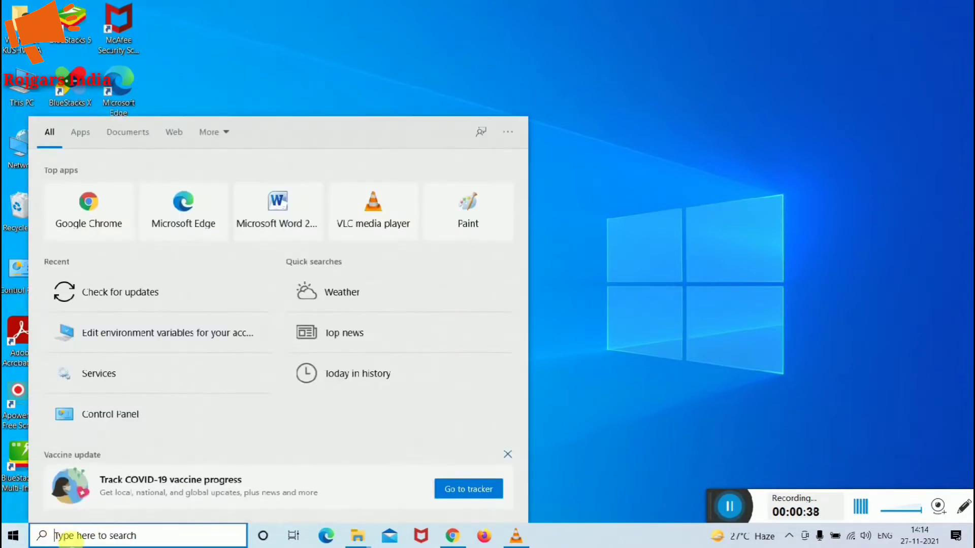
{"action": "type", "text": "S"}
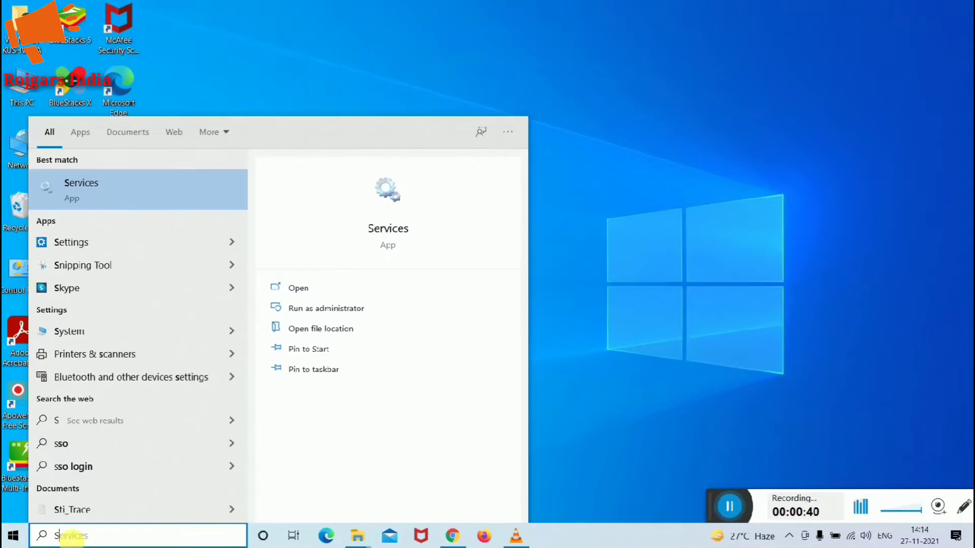
{"action": "type", "text": "ER"}
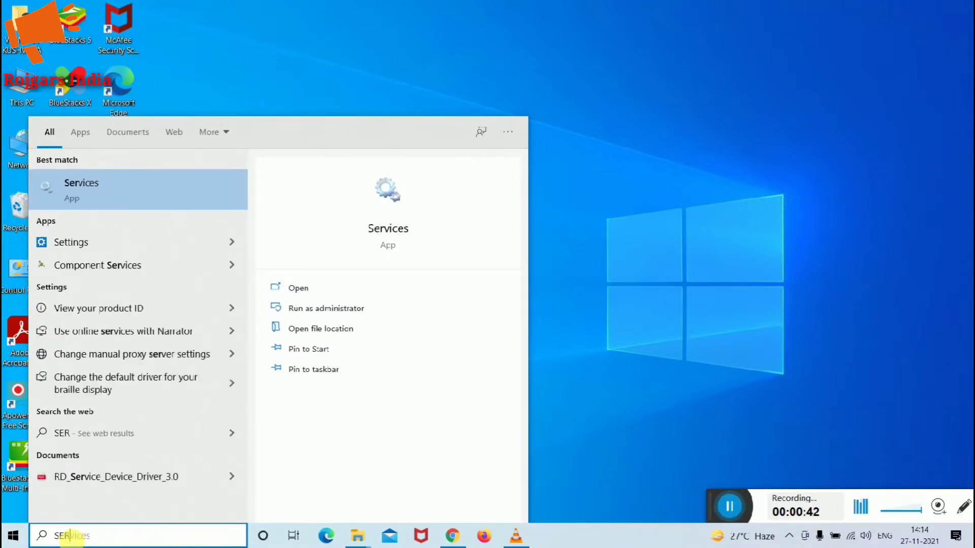
{"action": "left_click", "coordinate": [85, 198]}
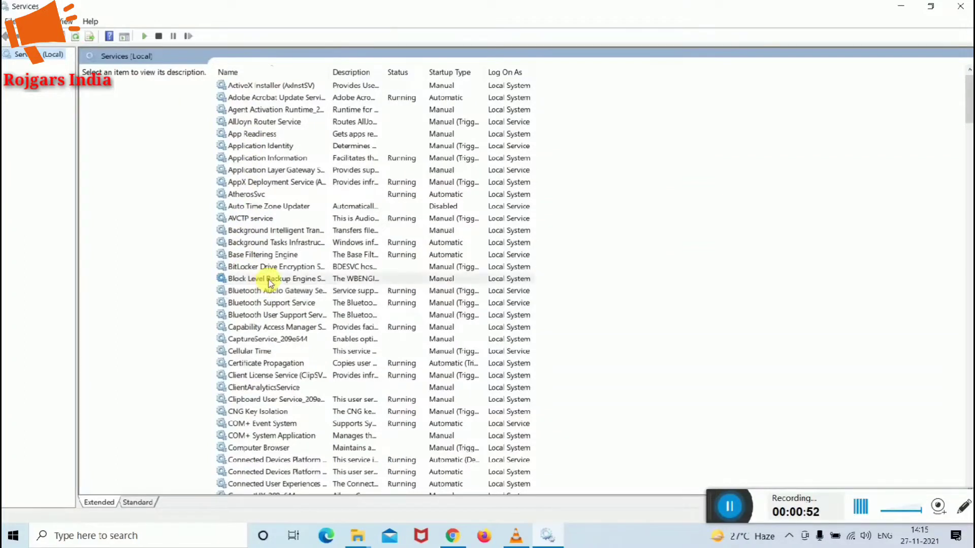
Step: Stop the Mantra AVDM service from the Services list
{"action": "left_click", "coordinate": [262, 279]}
{"action": "key", "text": "m"}
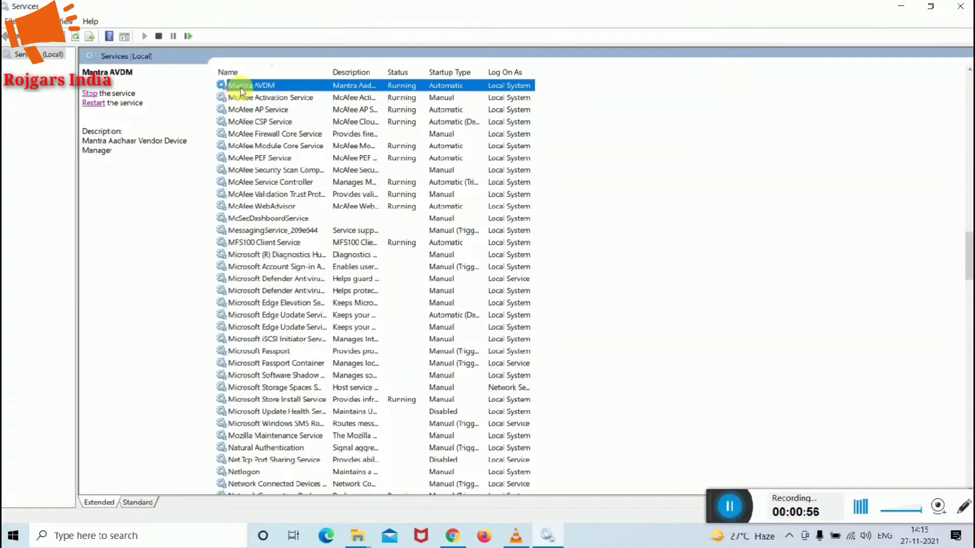
{"action": "left_click", "coordinate": [91, 94]}
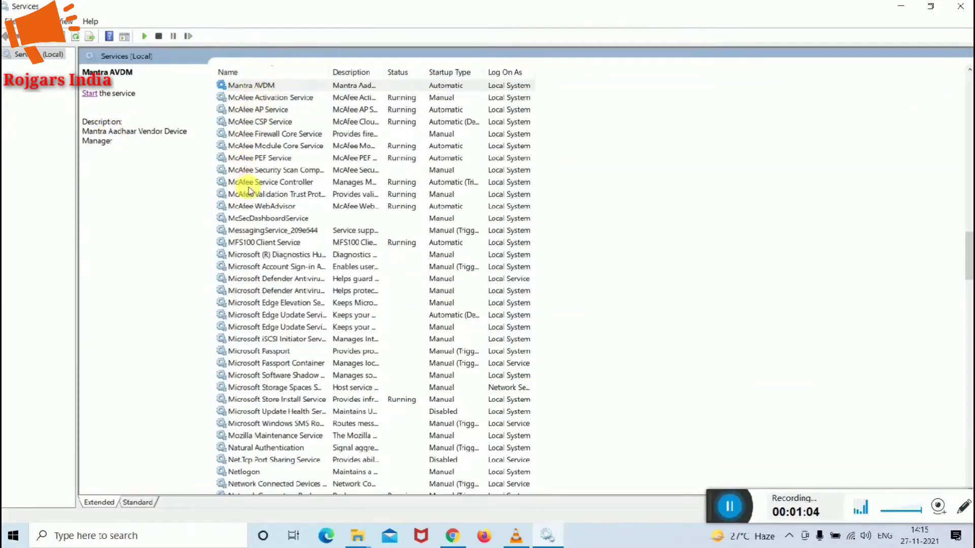
Step: Recheck that Mantra AVDM is stopped, then close the Services window
{"action": "scroll", "coordinate": [259, 162], "scroll_direction": "down", "scroll_amount": 5}
{"action": "scroll", "coordinate": [259, 163], "scroll_direction": "down", "scroll_amount": 4}
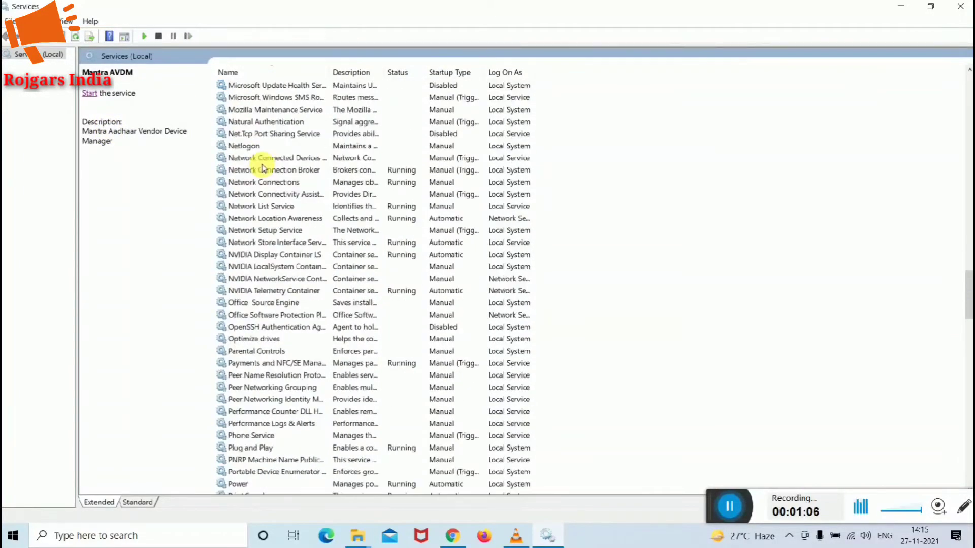
{"action": "scroll", "coordinate": [256, 157], "scroll_direction": "up", "scroll_amount": 18}
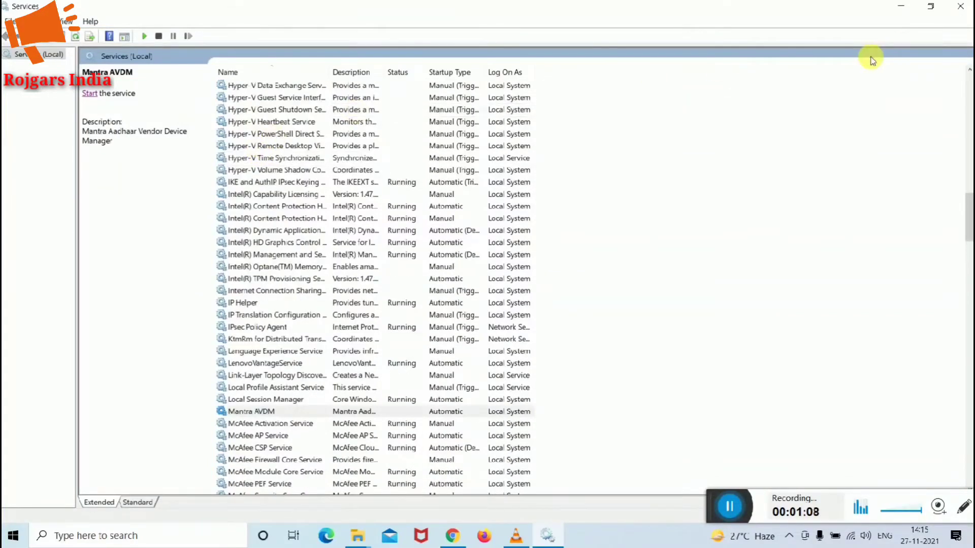
{"action": "left_click", "coordinate": [246, 135]}
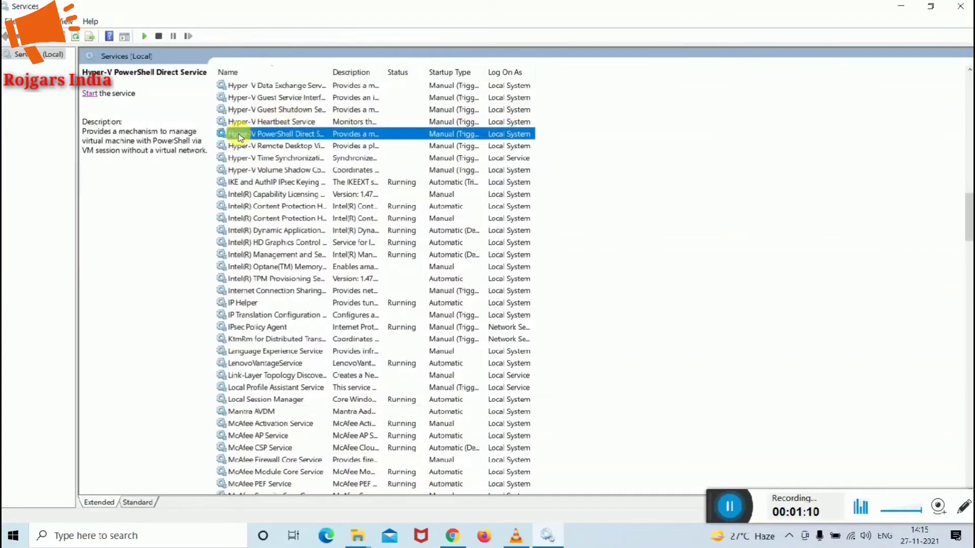
{"action": "key", "text": "m"}
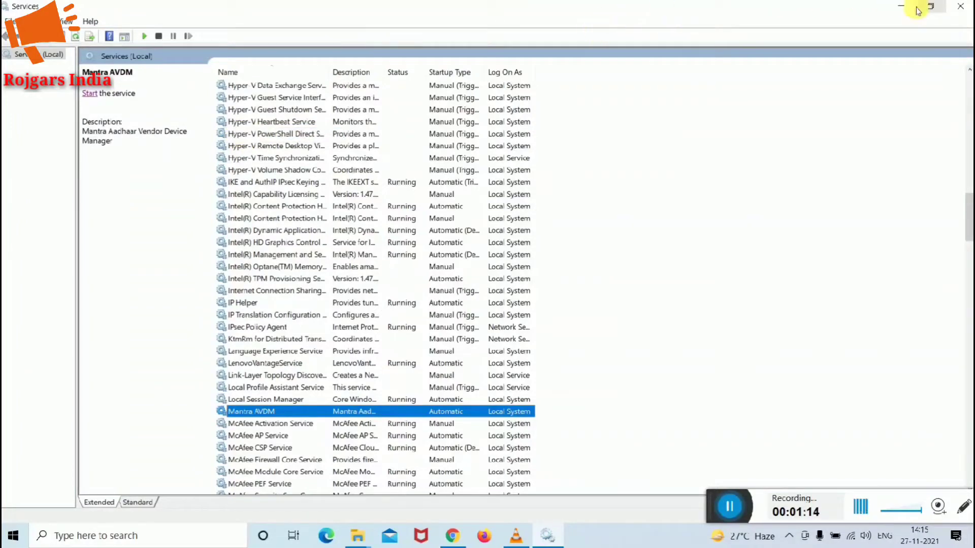
{"action": "left_click", "coordinate": [960, 6]}
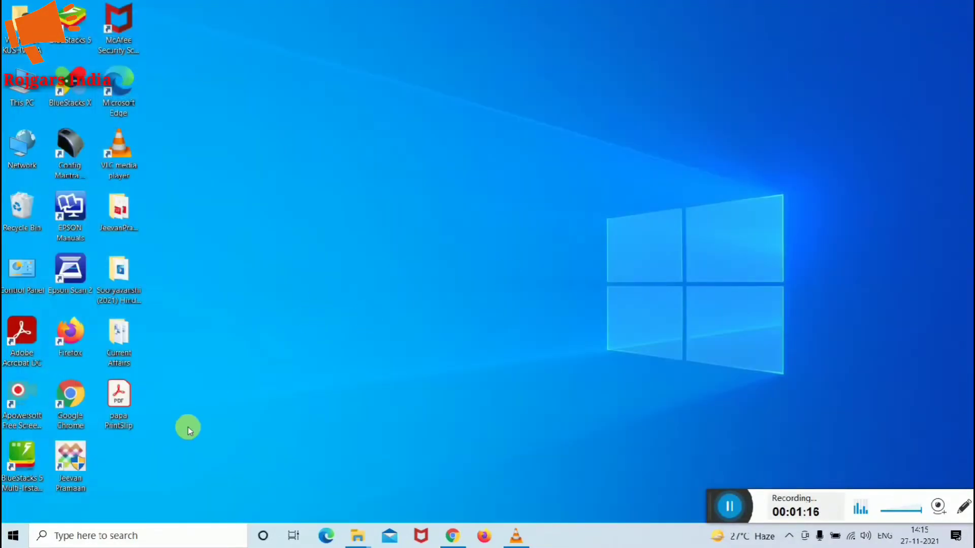
Step: Search Windows for 'CONT' and open Control Panel
{"action": "left_click", "coordinate": [117, 536]}
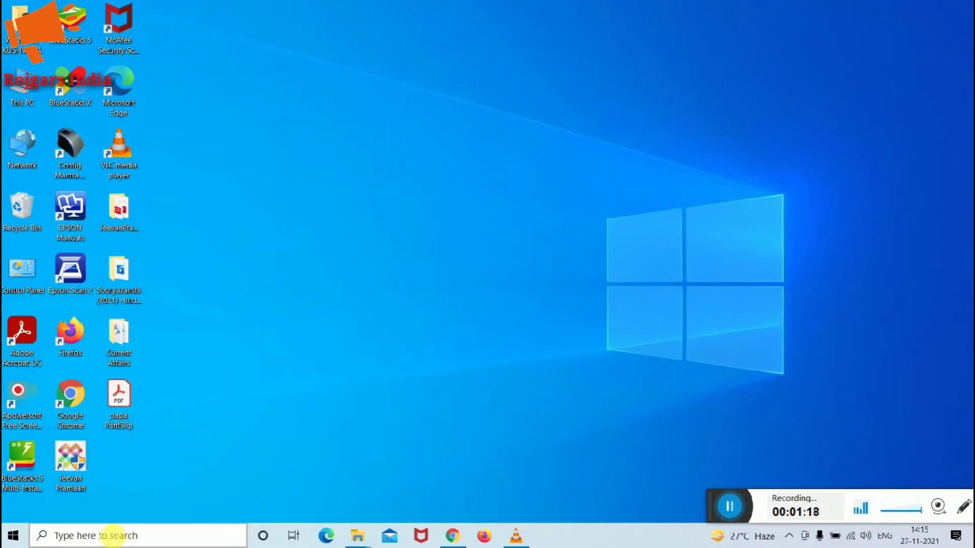
{"action": "type", "text": "CON"}
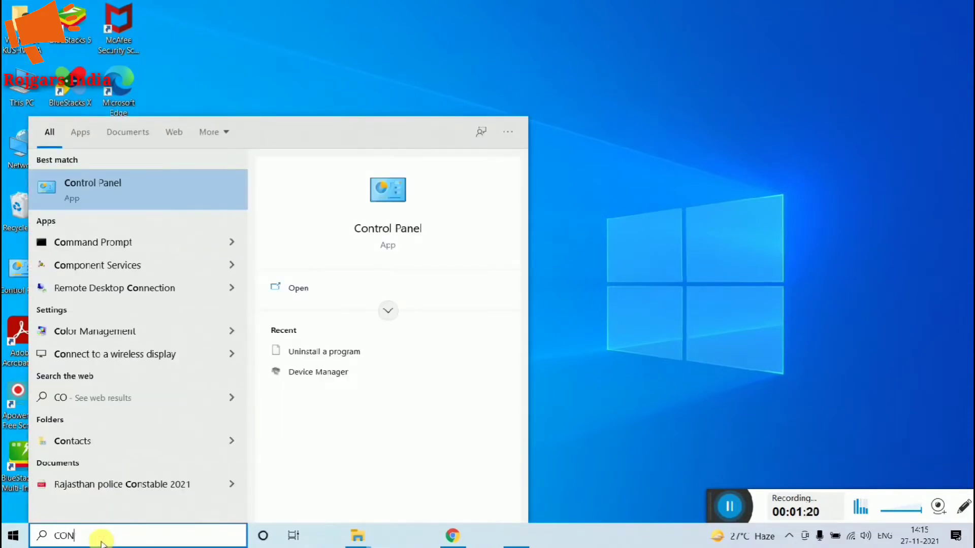
{"action": "type", "text": "T"}
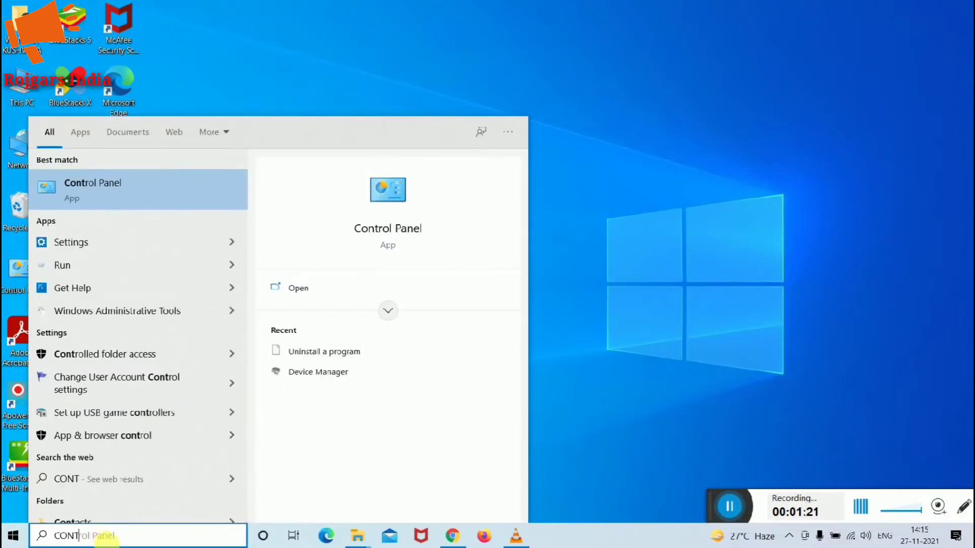
{"action": "left_click", "coordinate": [72, 189]}
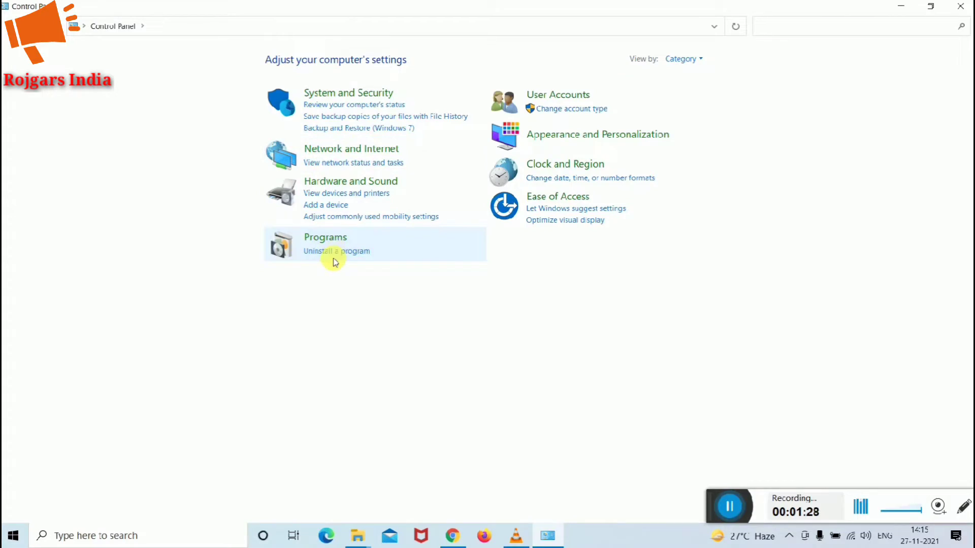
Step: Try Large and Small icon views, return to Category, and open Programs
{"action": "left_click", "coordinate": [681, 59]}
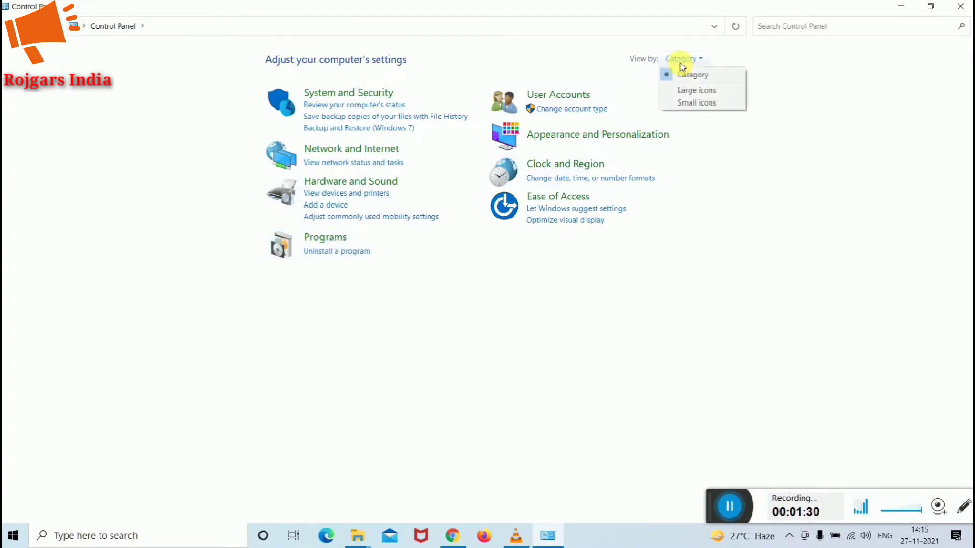
{"action": "left_click", "coordinate": [697, 92]}
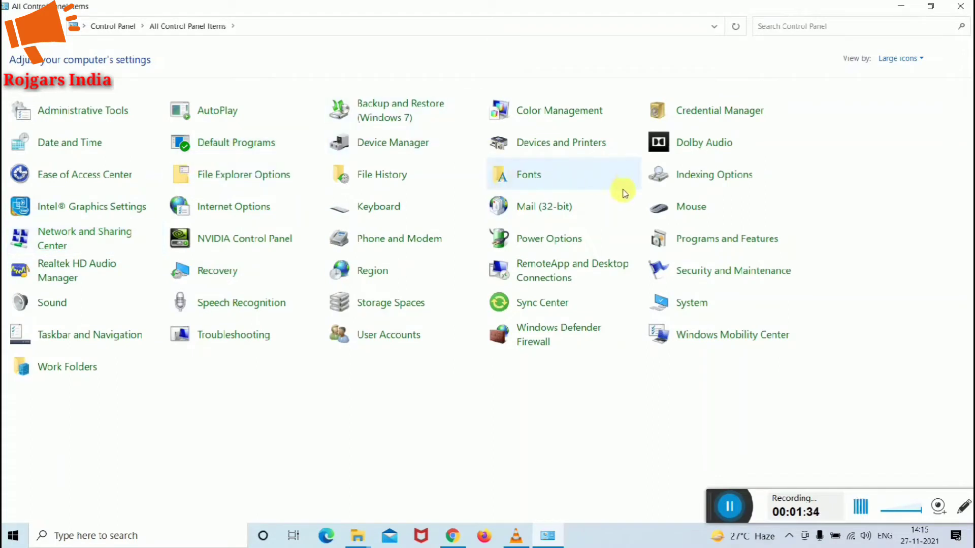
{"action": "left_click", "coordinate": [901, 59]}
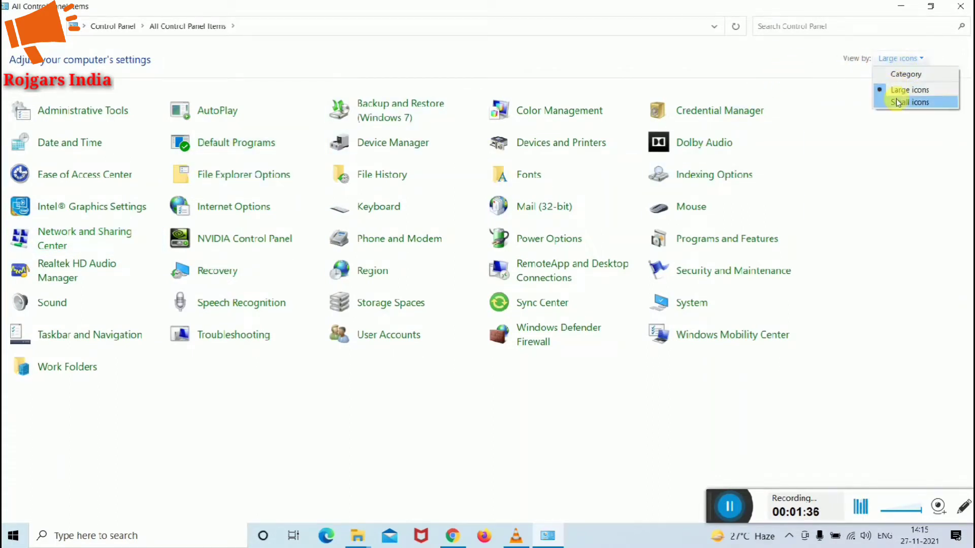
{"action": "left_click", "coordinate": [897, 98]}
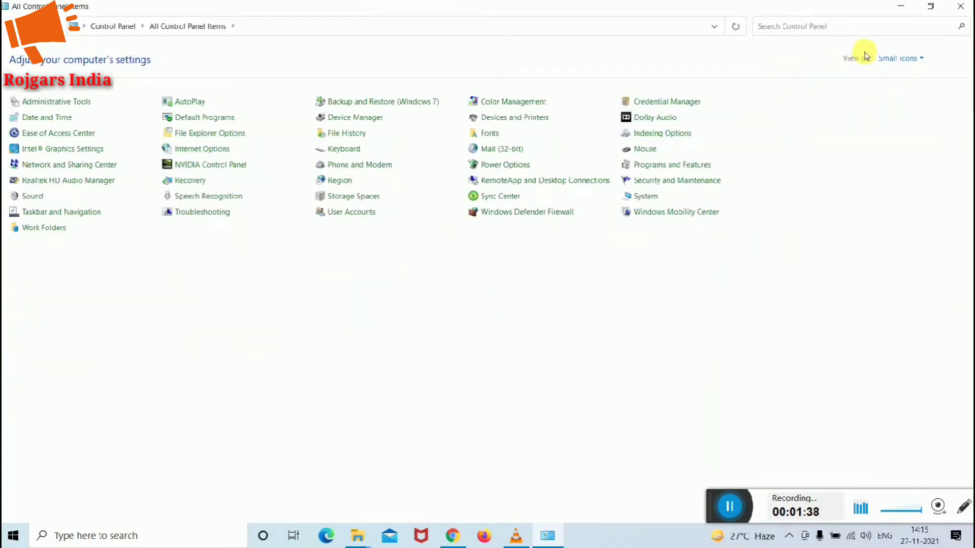
{"action": "left_click", "coordinate": [898, 59]}
{"action": "left_click", "coordinate": [884, 74]}
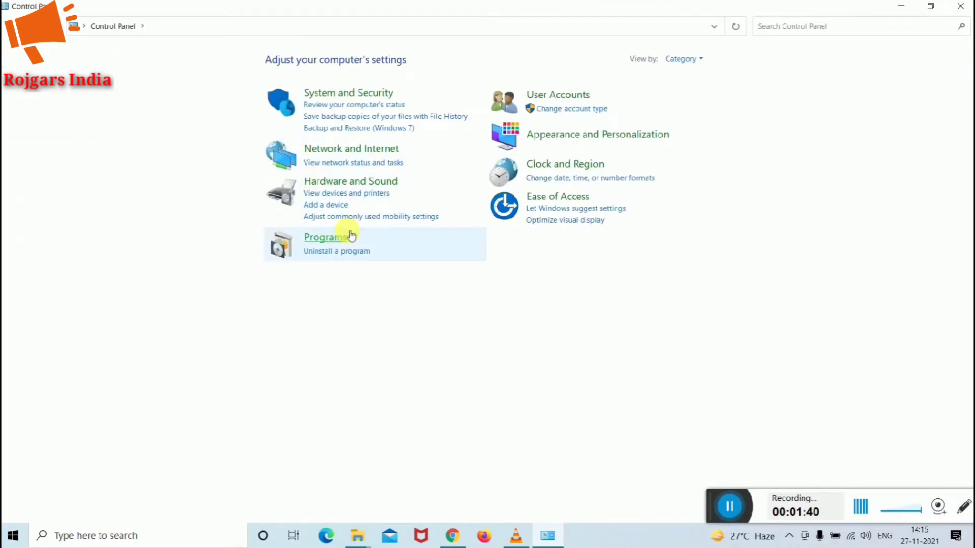
{"action": "left_click", "coordinate": [324, 245]}
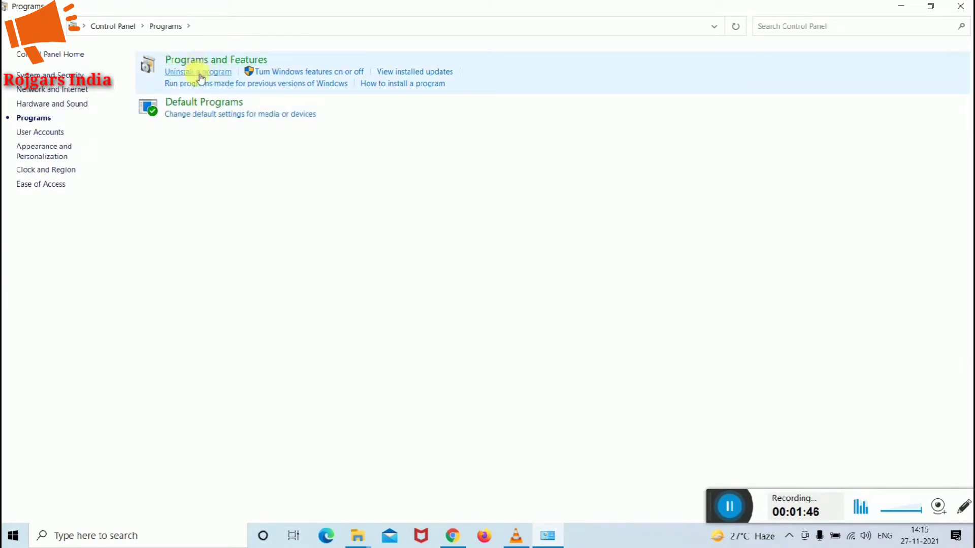
Step: In Programs and Features, find the Mantra entries and bring up actions for MFS100DriverWin10 9.0.2.8
{"action": "left_click", "coordinate": [204, 71]}
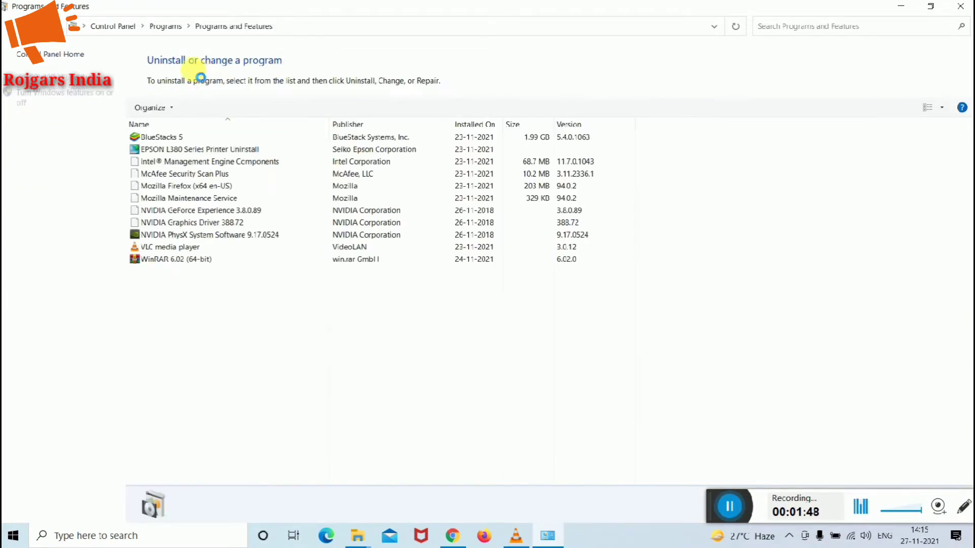
{"action": "left_click", "coordinate": [167, 248]}
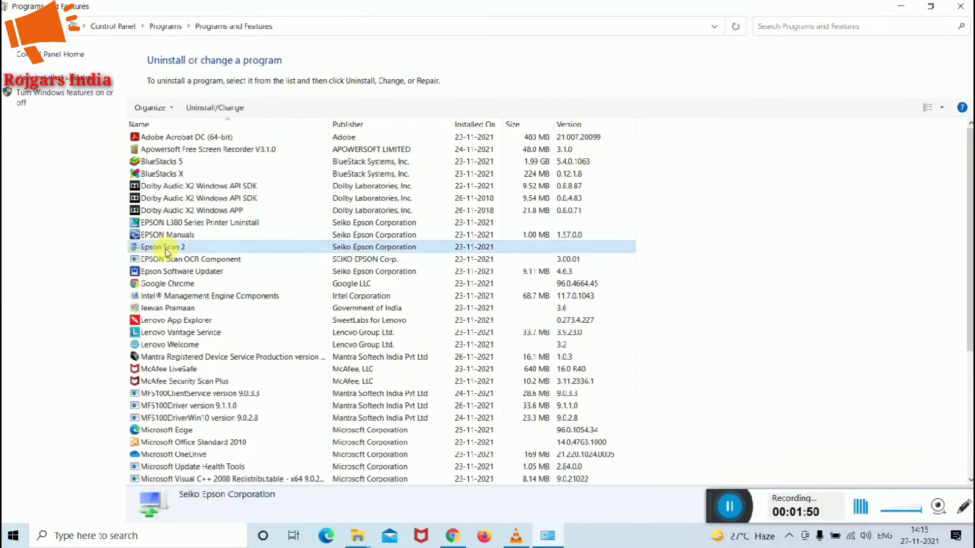
{"action": "key", "text": "m"}
{"action": "key", "text": "m"}
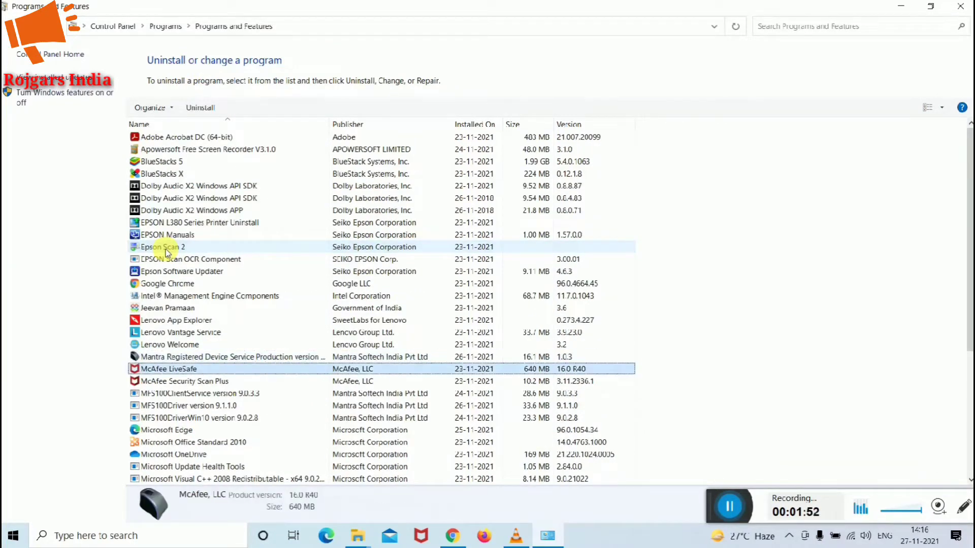
{"action": "left_click", "coordinate": [203, 357]}
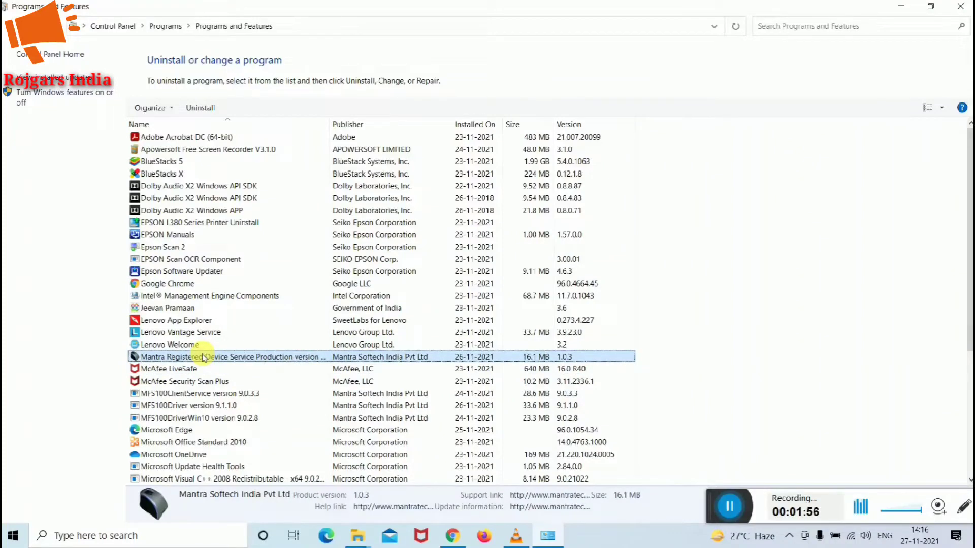
{"action": "left_click", "coordinate": [171, 394]}
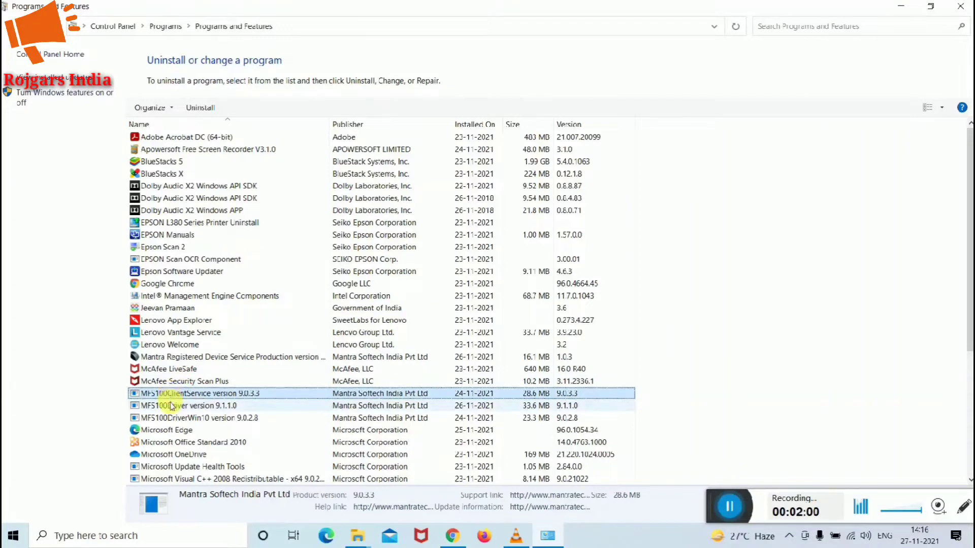
{"action": "left_click", "coordinate": [173, 406]}
{"action": "left_click", "coordinate": [167, 418]}
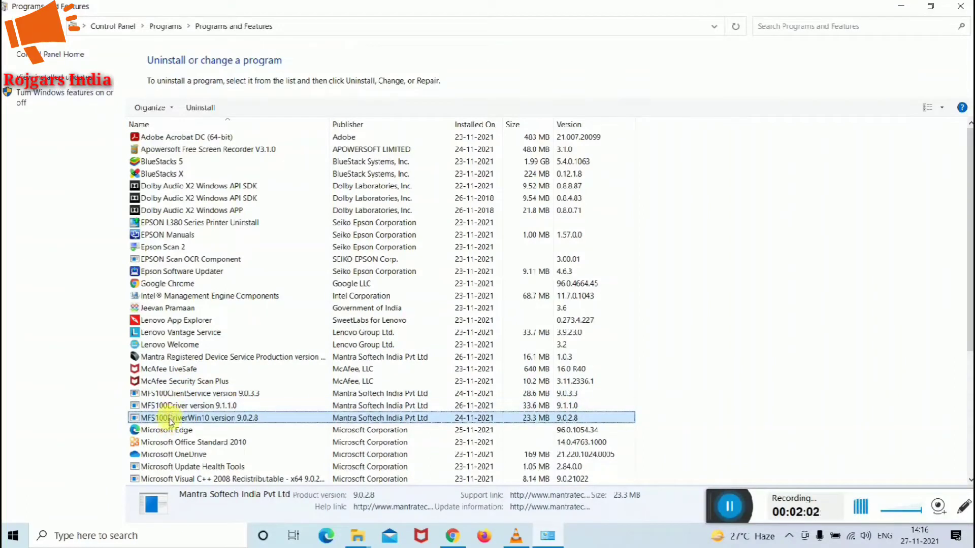
{"action": "right_click", "coordinate": [169, 421]}
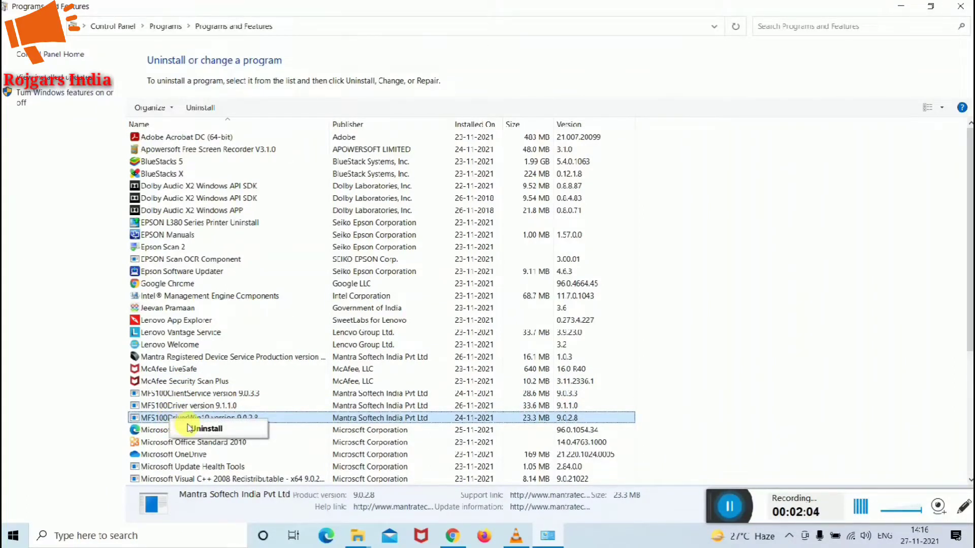
Step: Uninstall MFS100DriverWin10 9.0.2.8 with its devices, choosing Restart Later
{"action": "left_click", "coordinate": [190, 428]}
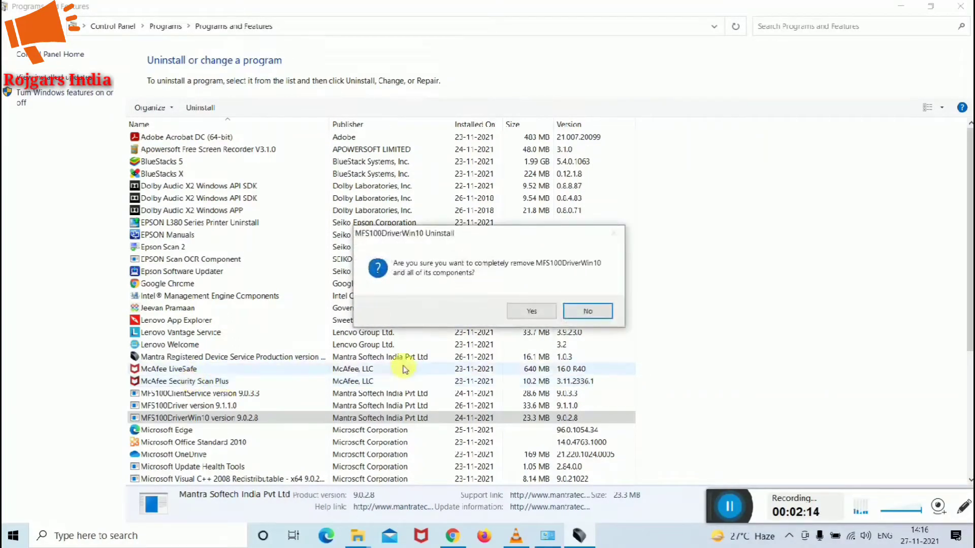
{"action": "left_click", "coordinate": [533, 311]}
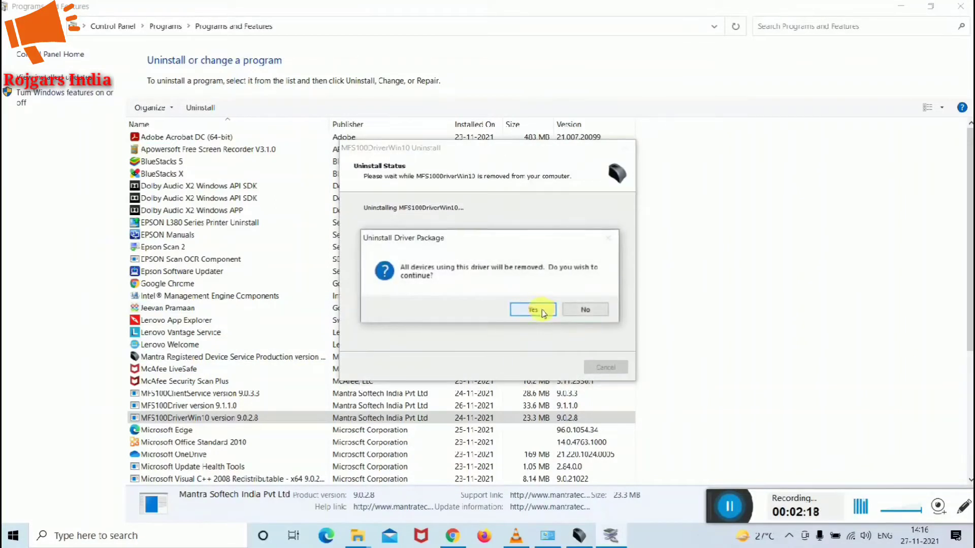
{"action": "left_click", "coordinate": [541, 310]}
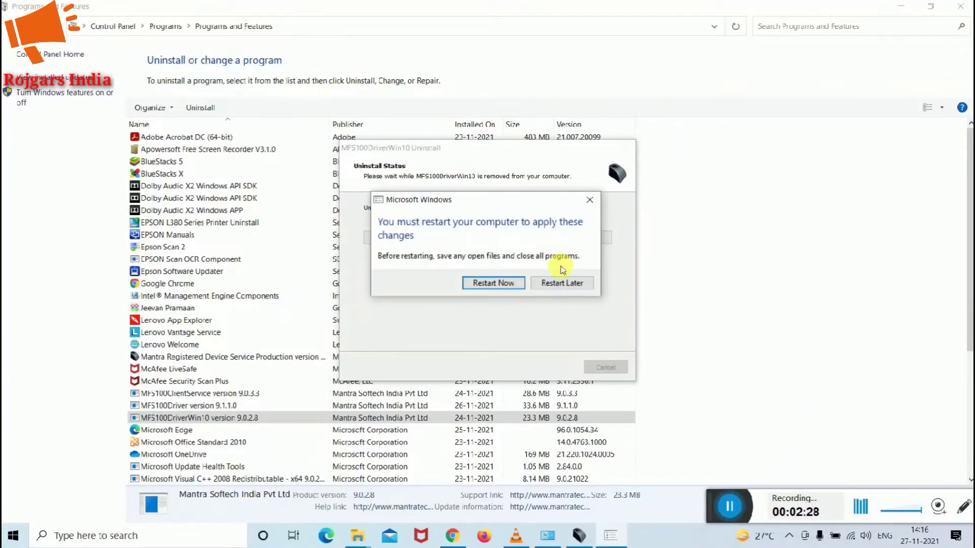
{"action": "left_click", "coordinate": [555, 285]}
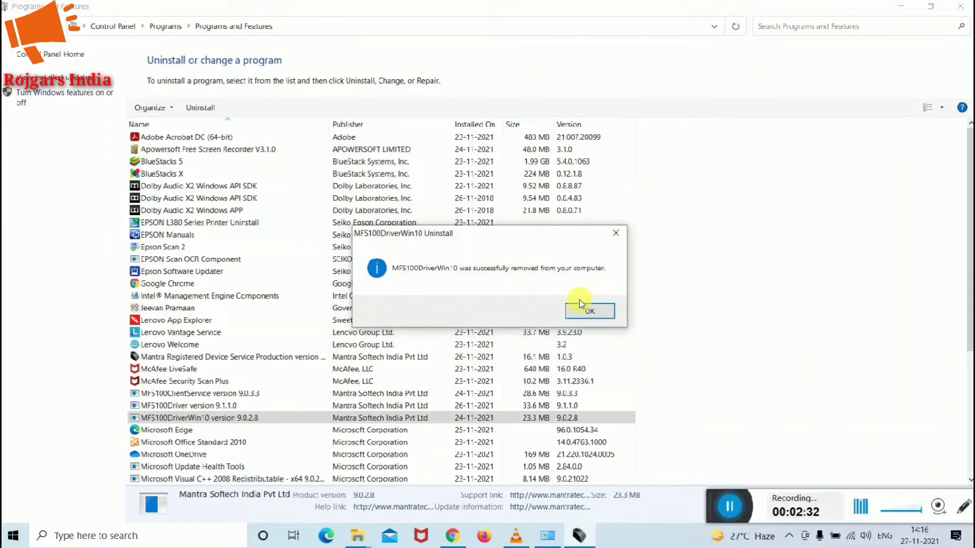
{"action": "left_click", "coordinate": [585, 310]}
{"action": "left_click", "coordinate": [185, 405]}
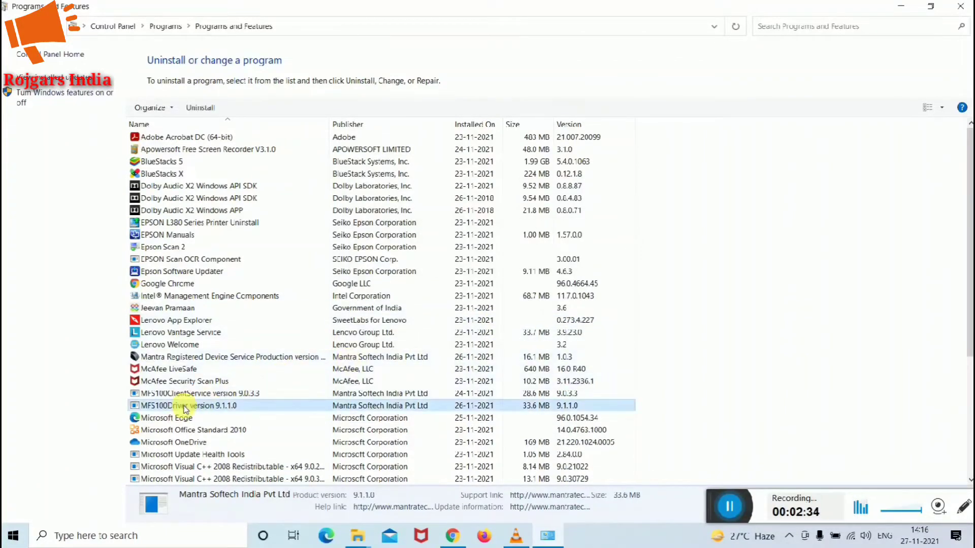
Step: Uninstall MFS100Driver 9.1.1.0, removing devices that use the driver
{"action": "right_click", "coordinate": [184, 406]}
{"action": "left_click", "coordinate": [198, 410]}
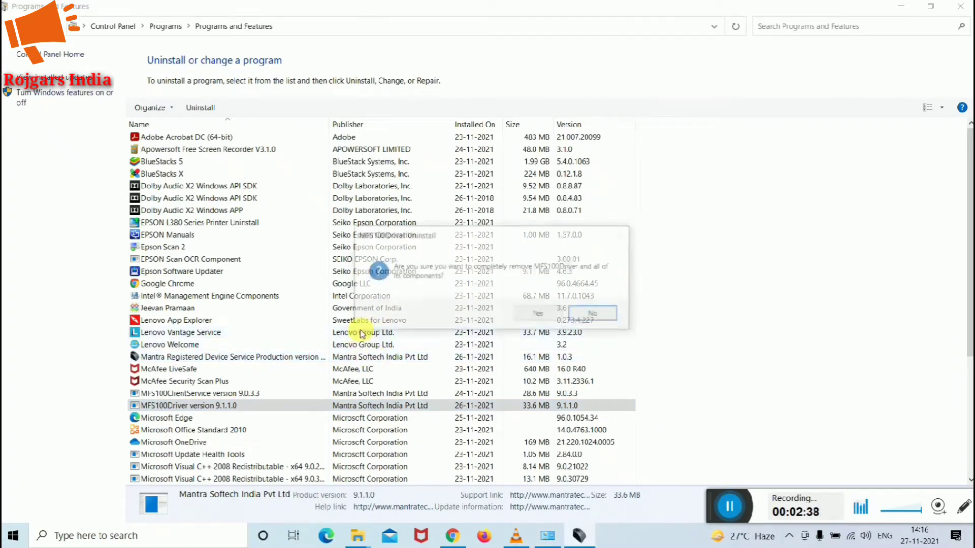
{"action": "left_click", "coordinate": [516, 317]}
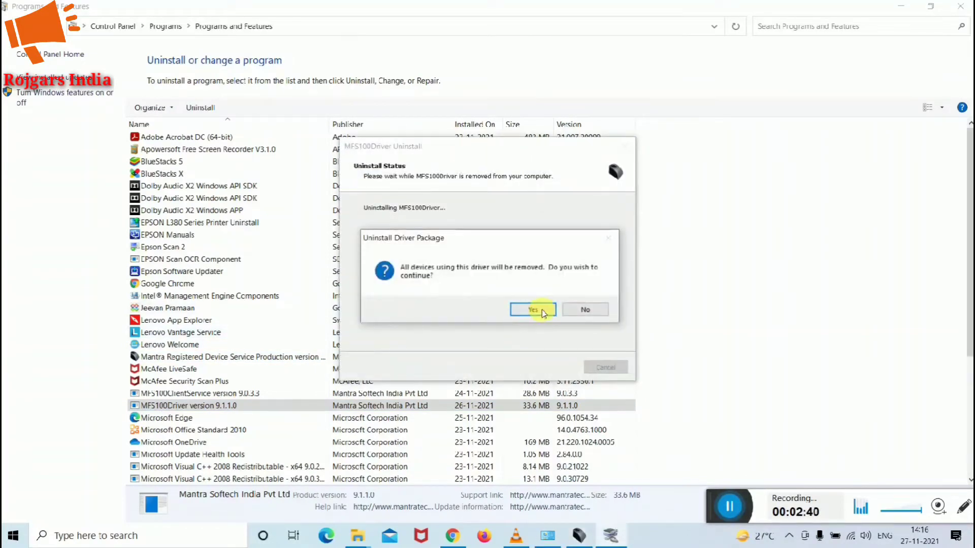
{"action": "left_click", "coordinate": [542, 309]}
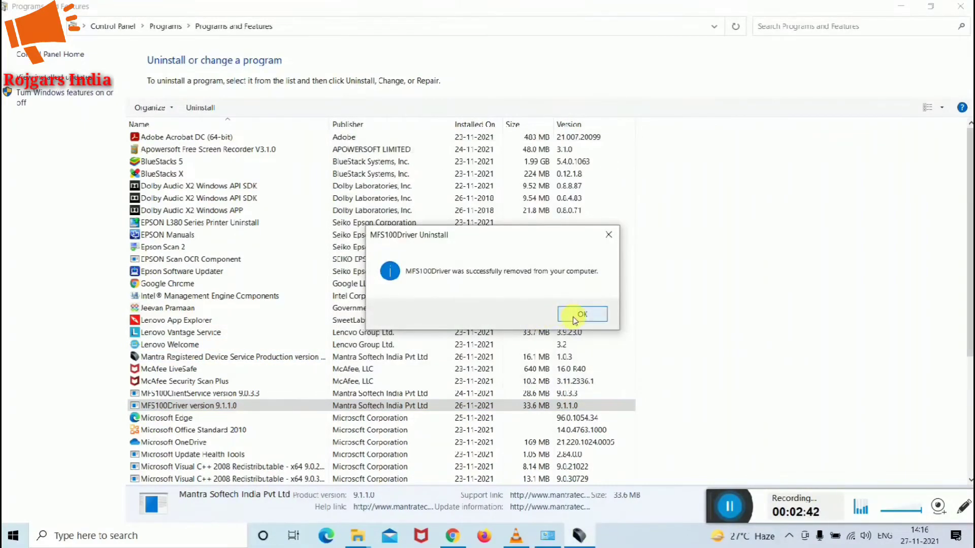
{"action": "left_click", "coordinate": [573, 315]}
Step: Uninstall MFS100ClientService 9.0.3.3
{"action": "right_click", "coordinate": [222, 392]}
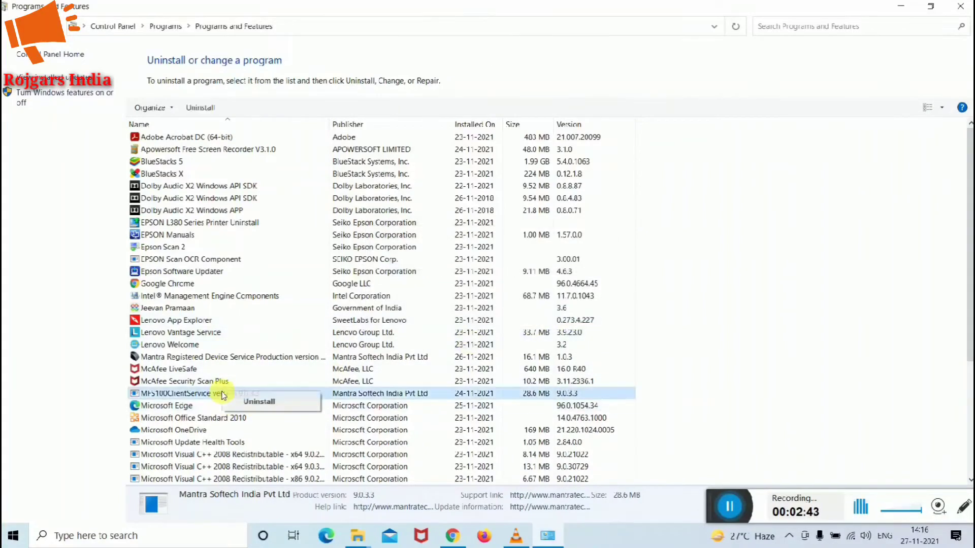
{"action": "left_click", "coordinate": [259, 401]}
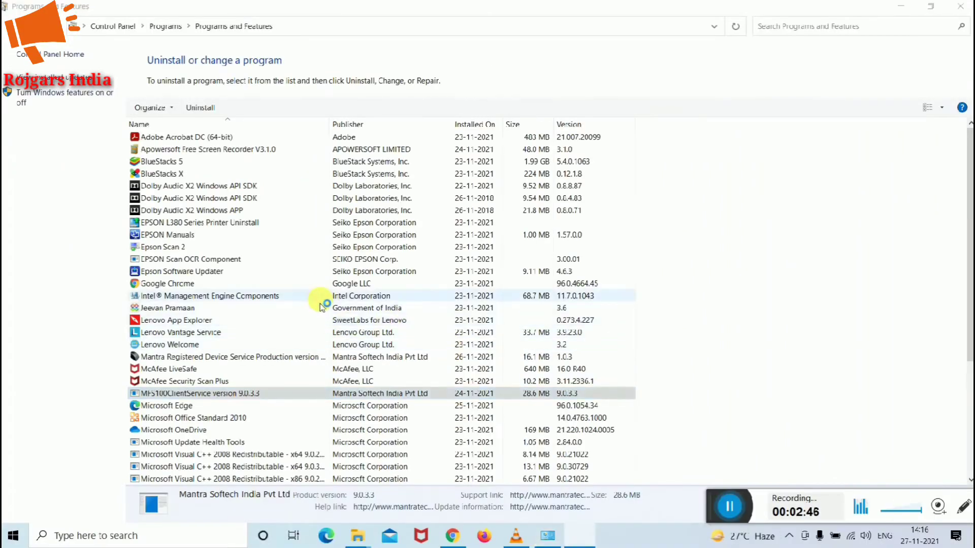
{"action": "left_click", "coordinate": [514, 311]}
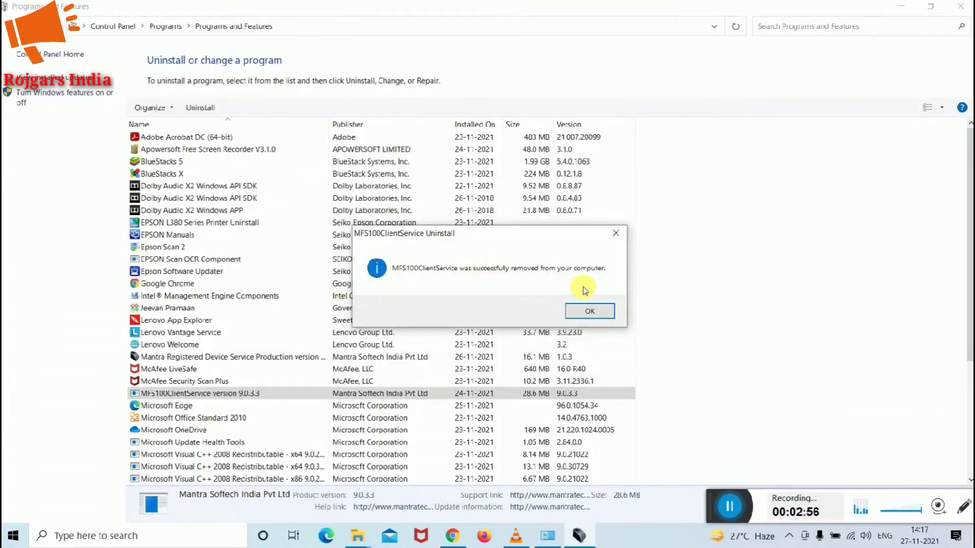
{"action": "left_click", "coordinate": [591, 310]}
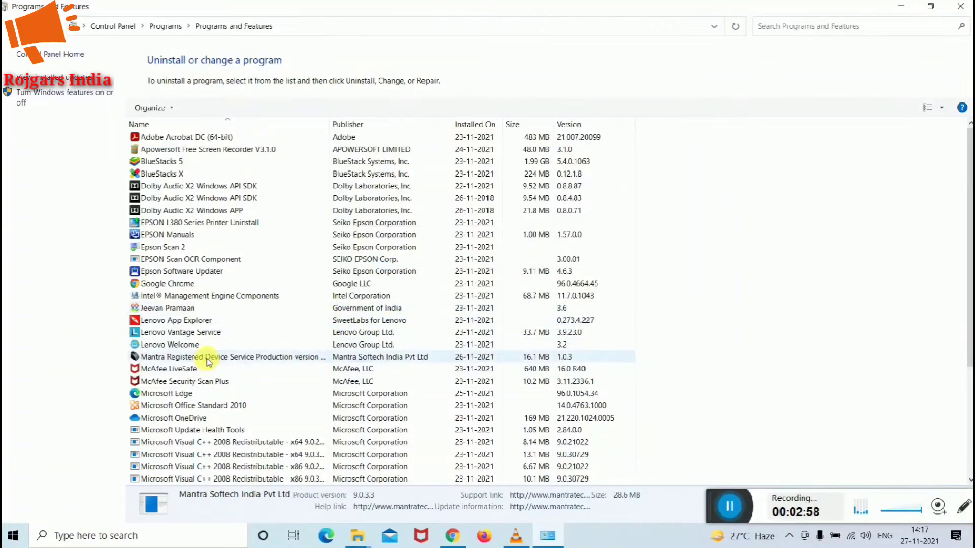
Step: Uninstall Mantra Registered Device Service Production and confirm the removal
{"action": "left_click", "coordinate": [208, 359]}
{"action": "right_click", "coordinate": [208, 360]}
{"action": "left_click", "coordinate": [227, 369]}
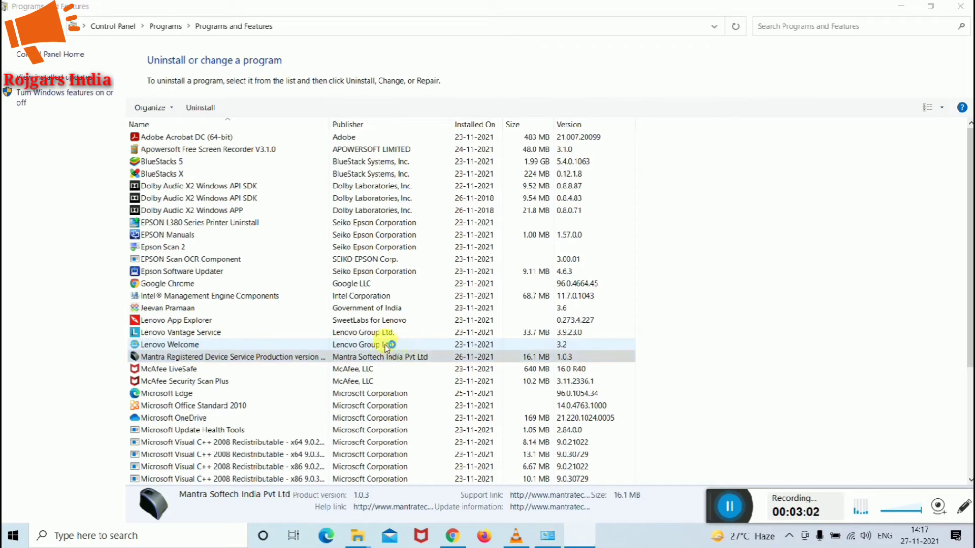
{"action": "left_click", "coordinate": [528, 311]}
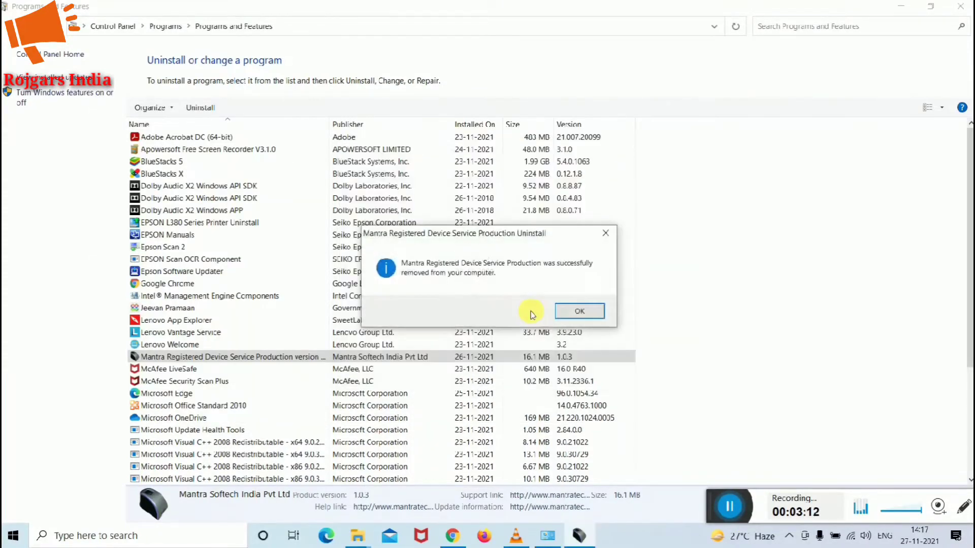
Step: In Chrome, search 'rd service mantra' and open Mantra Softech's Drivers & Documents page
{"action": "left_click", "coordinate": [580, 311]}
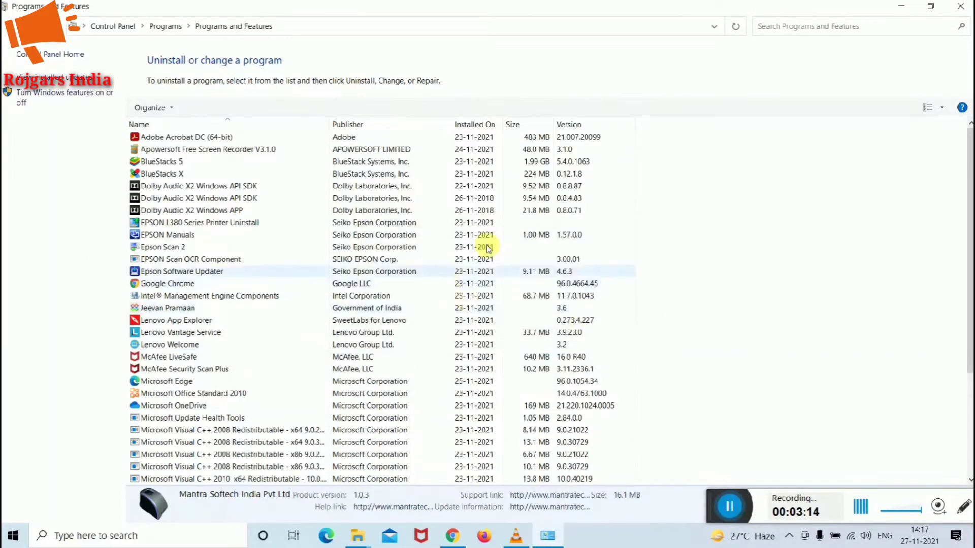
{"action": "left_click", "coordinate": [896, 14]}
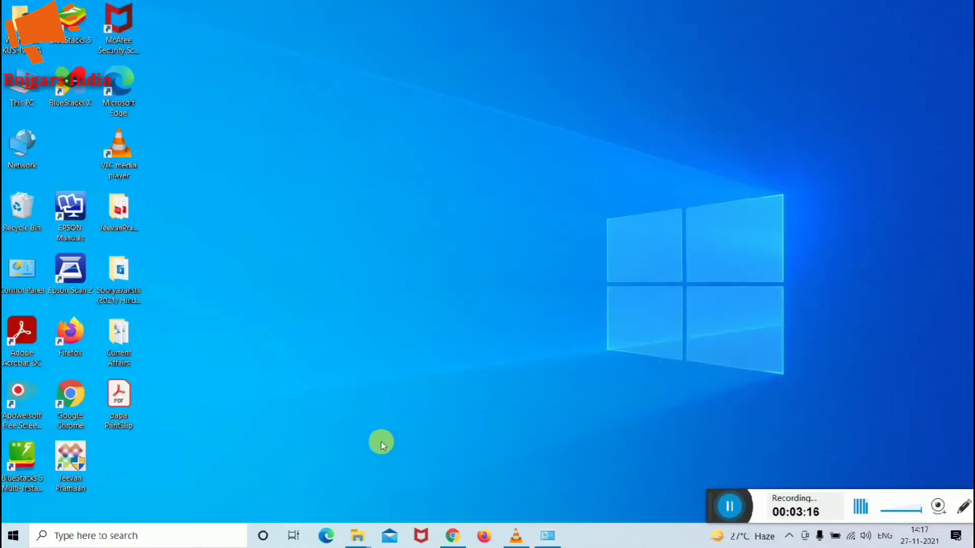
{"action": "left_click", "coordinate": [461, 539]}
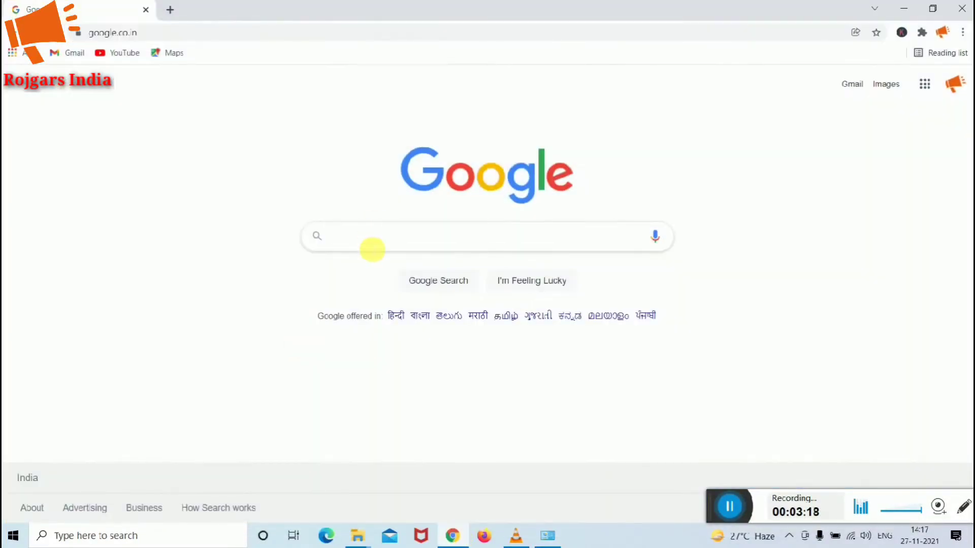
{"action": "left_click", "coordinate": [372, 249]}
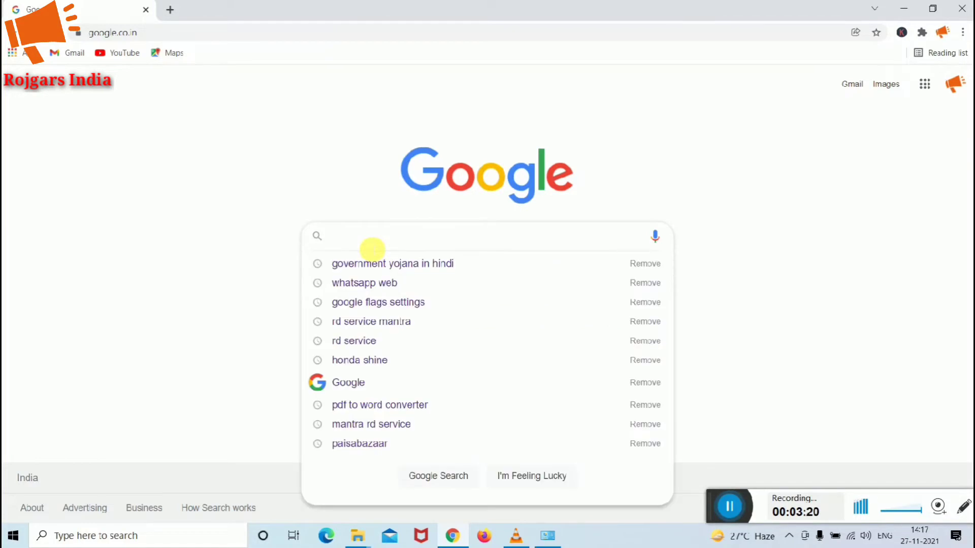
{"action": "type", "text": "RD"}
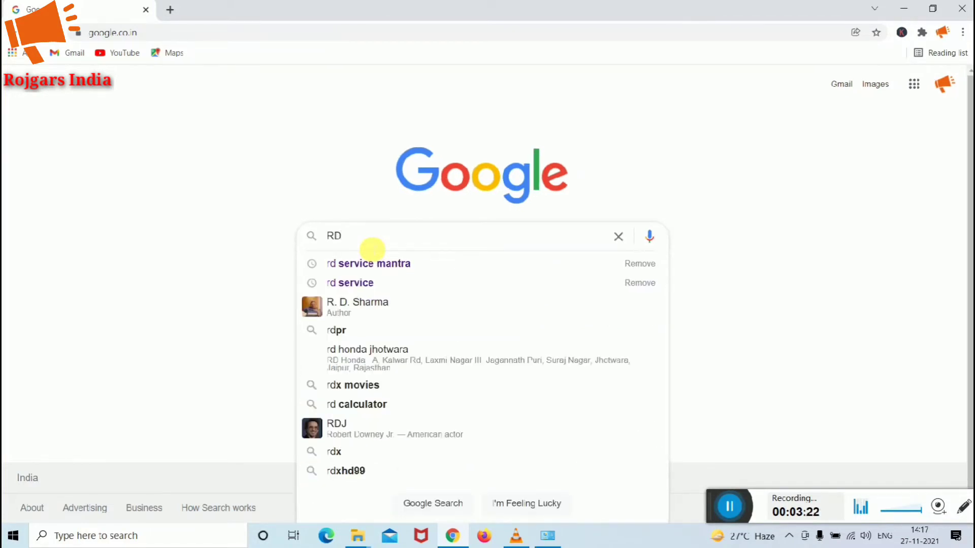
{"action": "left_click", "coordinate": [380, 264]}
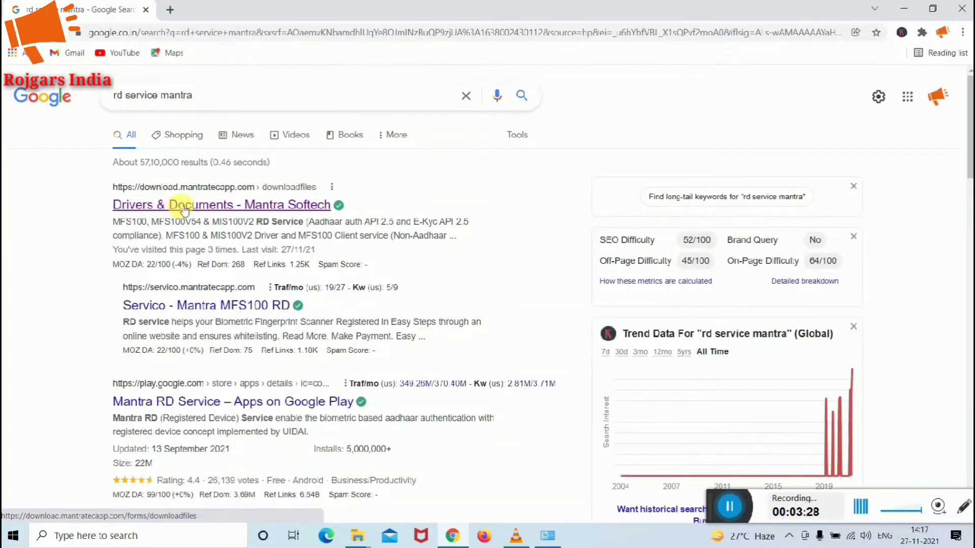
{"action": "left_click", "coordinate": [175, 209]}
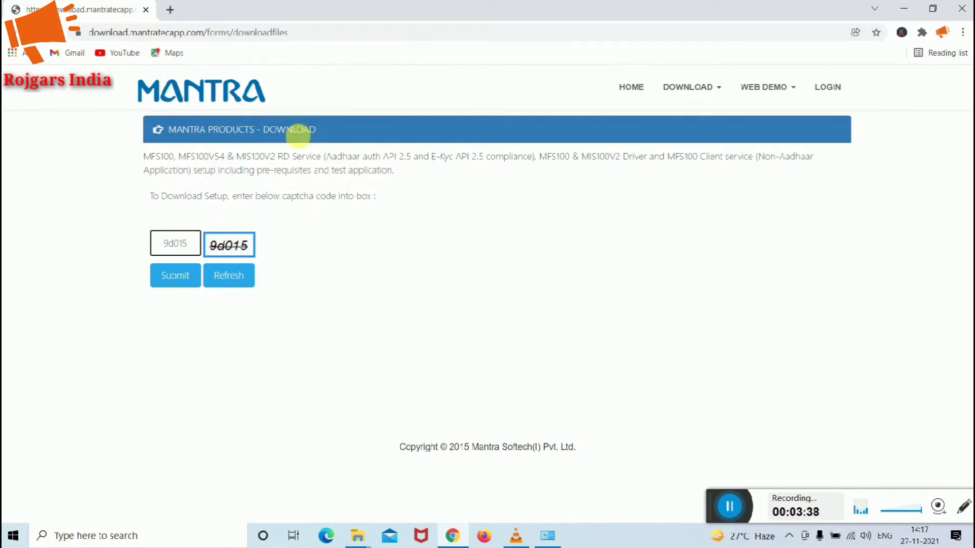
Step: Pass the captcha and download the MFS100 Driver 9.1.1.0 and RD Service 1.0.3 installers
{"action": "left_click", "coordinate": [167, 275]}
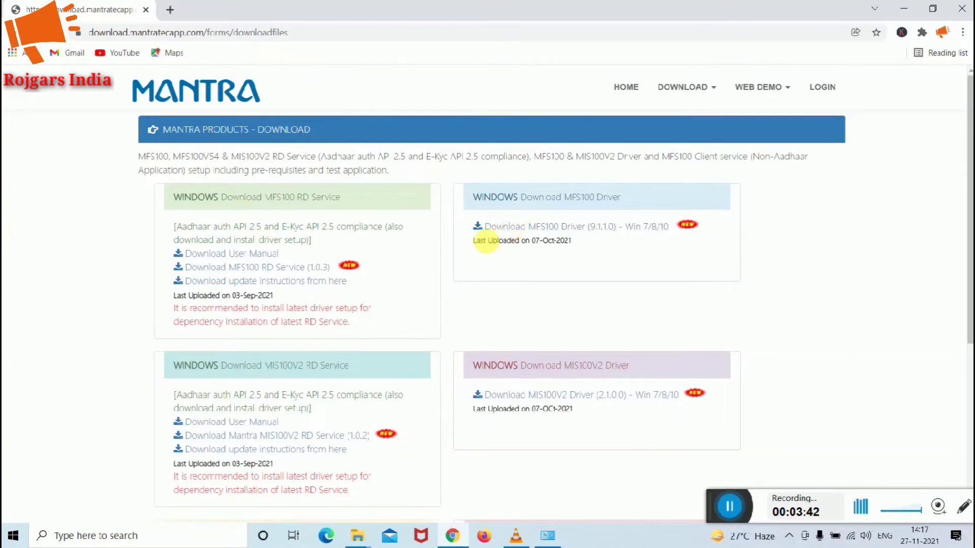
{"action": "left_click", "coordinate": [644, 229]}
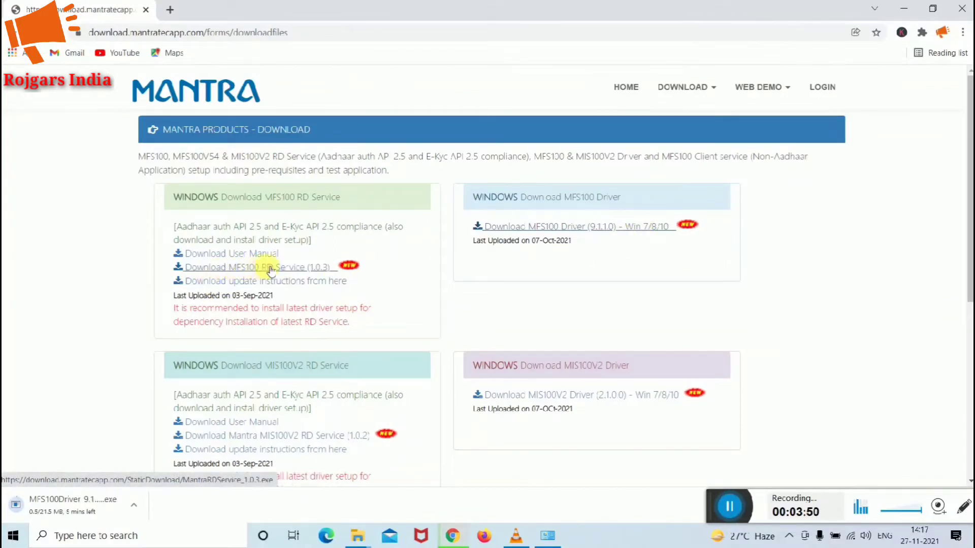
{"action": "left_click", "coordinate": [303, 268]}
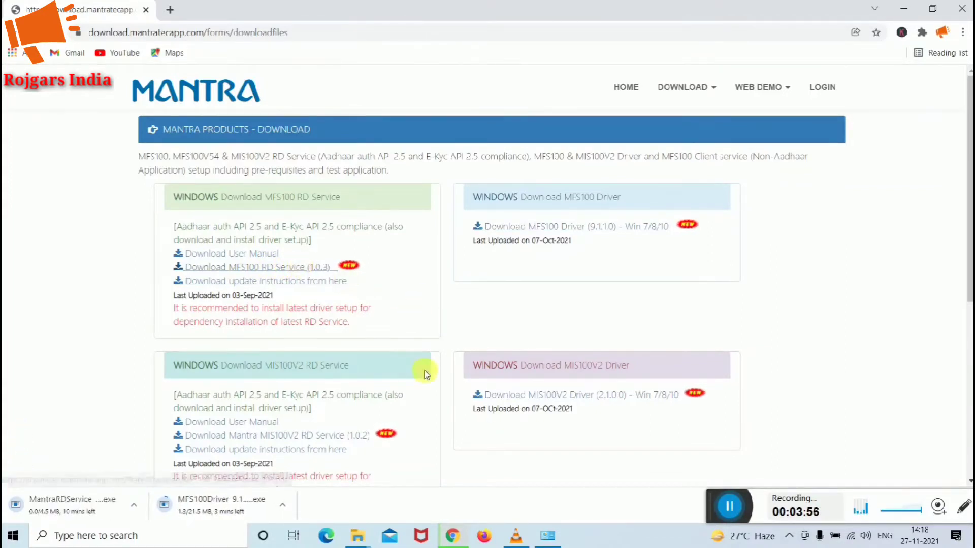
{"action": "left_click", "coordinate": [736, 505]}
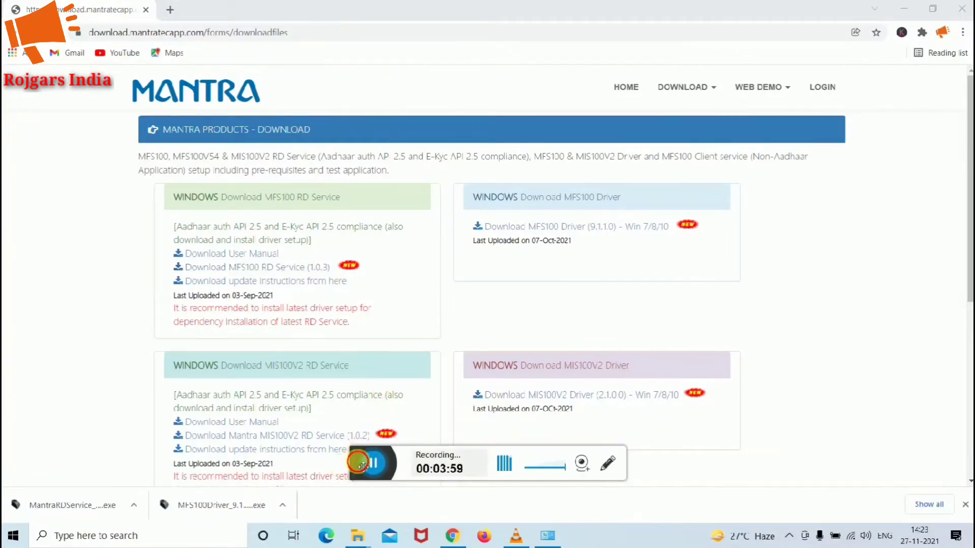
{"action": "left_click_drag", "start_coordinate": [364, 463], "coordinate": [699, 498]}
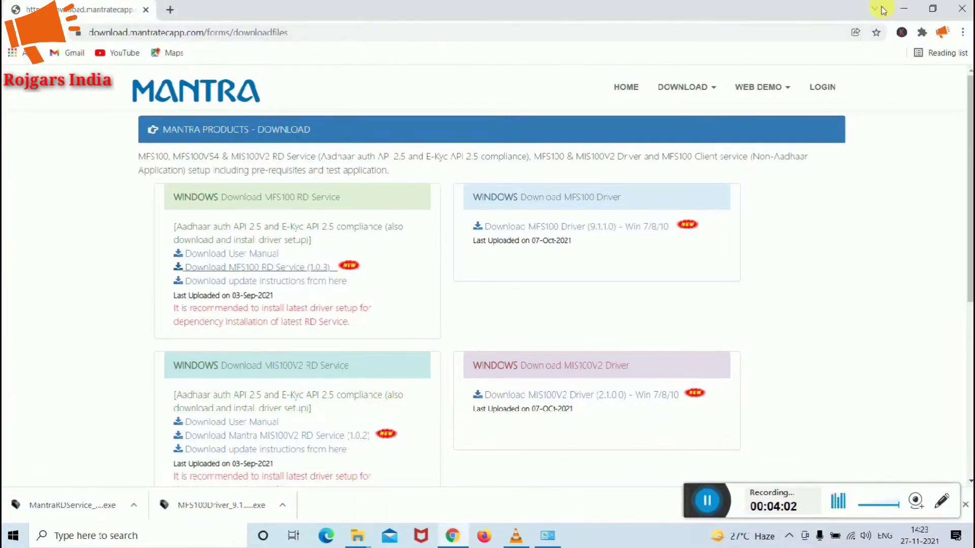
{"action": "left_click", "coordinate": [904, 9]}
Step: Run the MFS100Driver 9.1.1.0 setup from Downloads and start its installation
{"action": "double_click", "coordinate": [30, 93]}
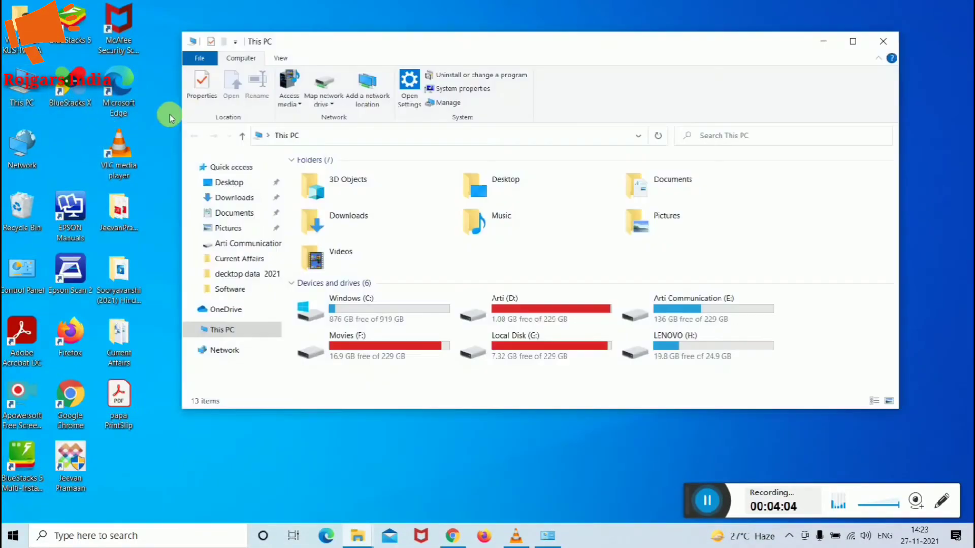
{"action": "double_click", "coordinate": [393, 222]}
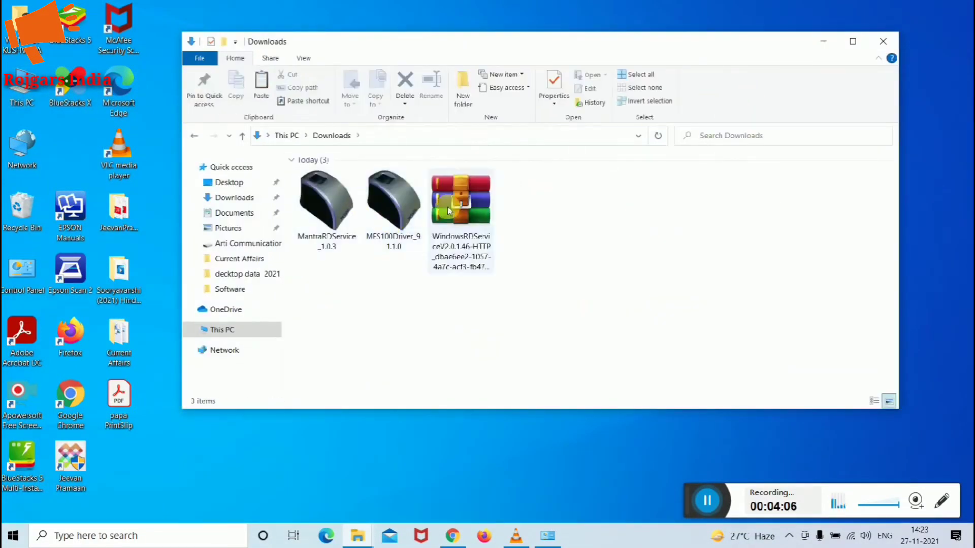
{"action": "left_click", "coordinate": [407, 235]}
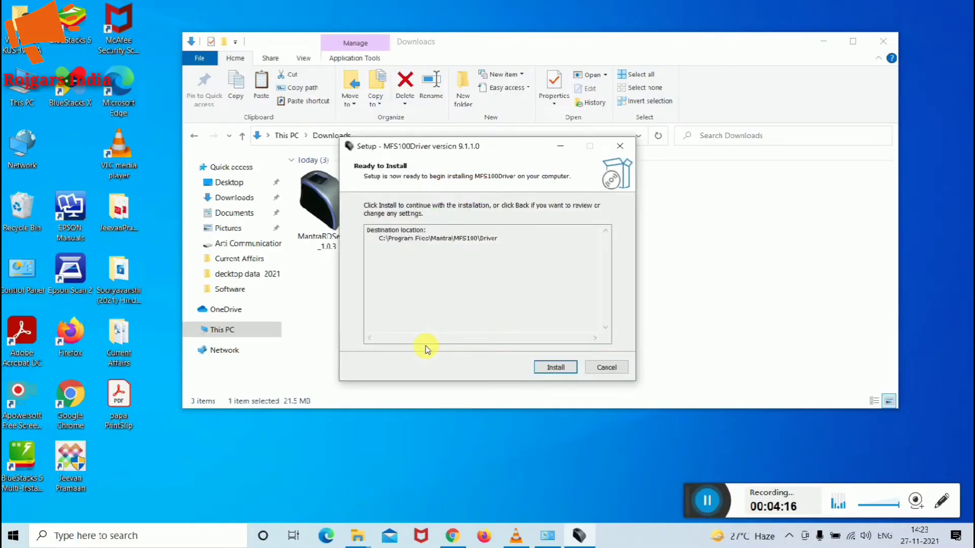
{"action": "left_click", "coordinate": [555, 367]}
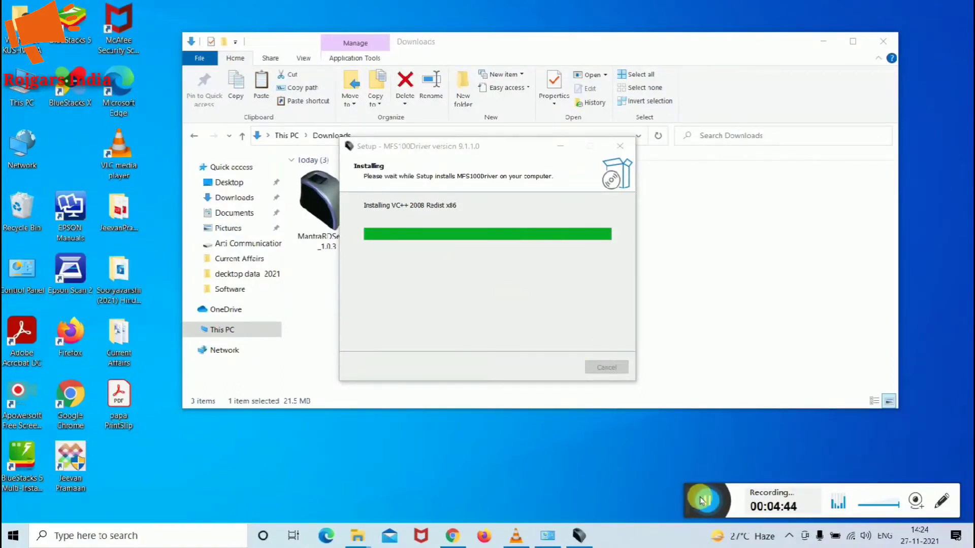
{"action": "left_click_drag", "start_coordinate": [702, 501], "coordinate": [749, 487]}
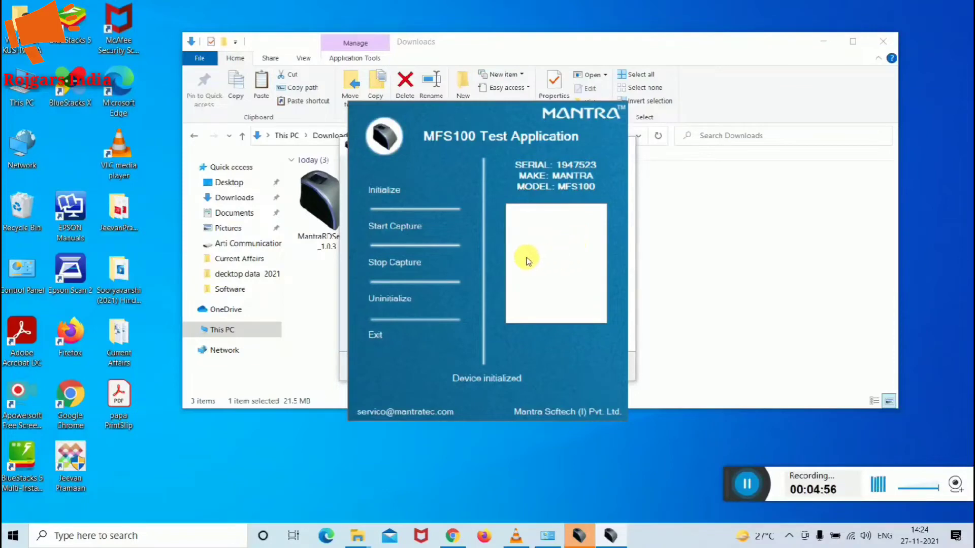
Step: Capture a test fingerprint at quality 77, then exit the test application and finish the driver setup
{"action": "left_click", "coordinate": [398, 228]}
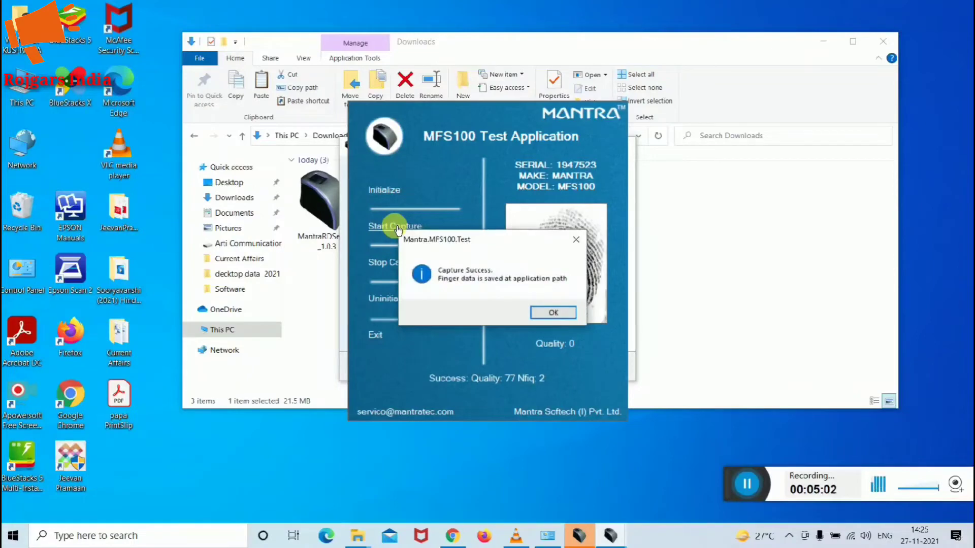
{"action": "left_click", "coordinate": [534, 312]}
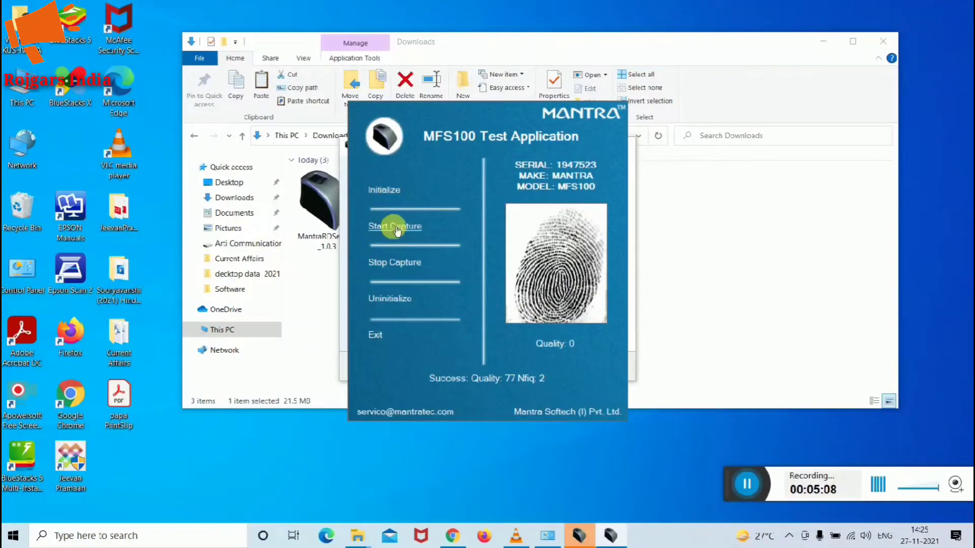
{"action": "left_click", "coordinate": [377, 337]}
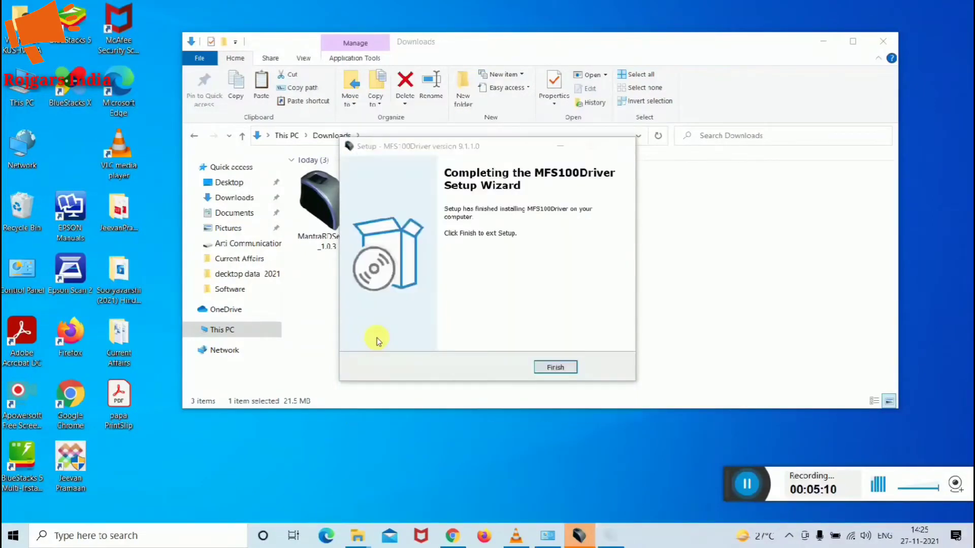
{"action": "left_click", "coordinate": [555, 367]}
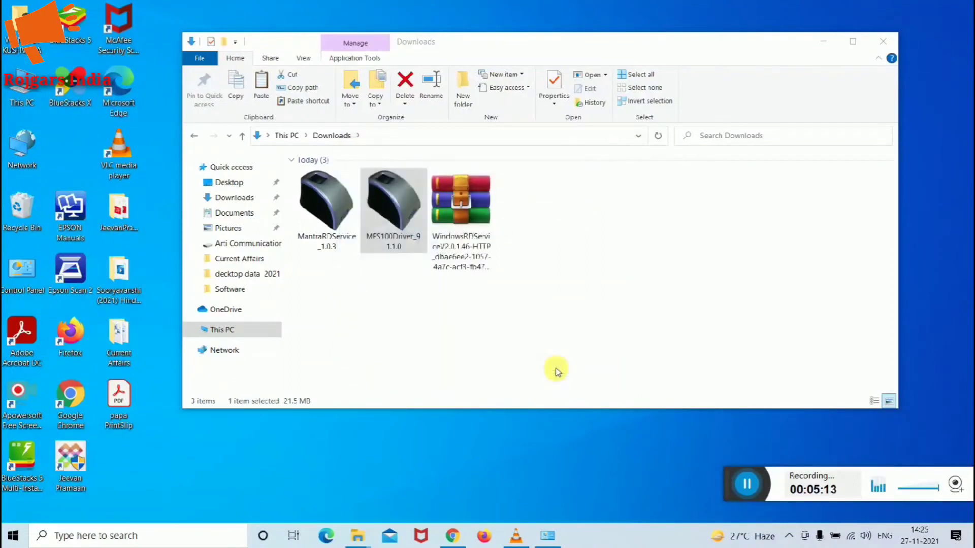
Step: Install Mantra Registered Device Service 1.0.3 from Downloads with default options, then minimize the Downloads window
{"action": "left_click", "coordinate": [333, 234]}
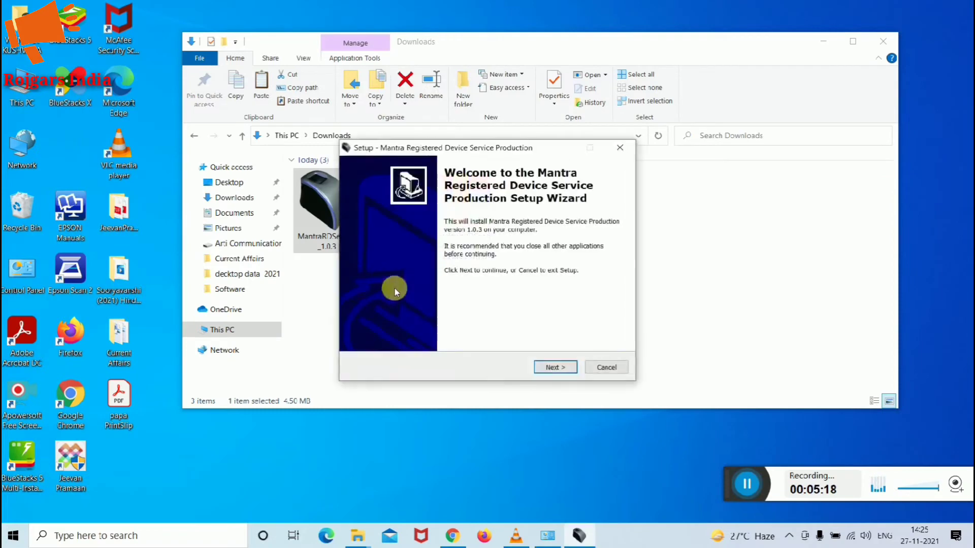
{"action": "left_click", "coordinate": [552, 367]}
{"action": "left_click", "coordinate": [554, 367]}
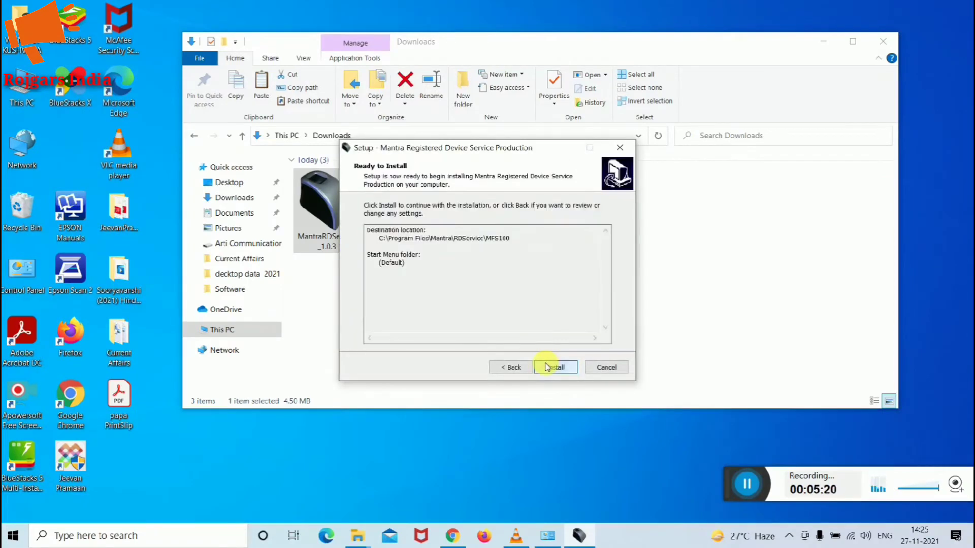
{"action": "left_click", "coordinate": [551, 367]}
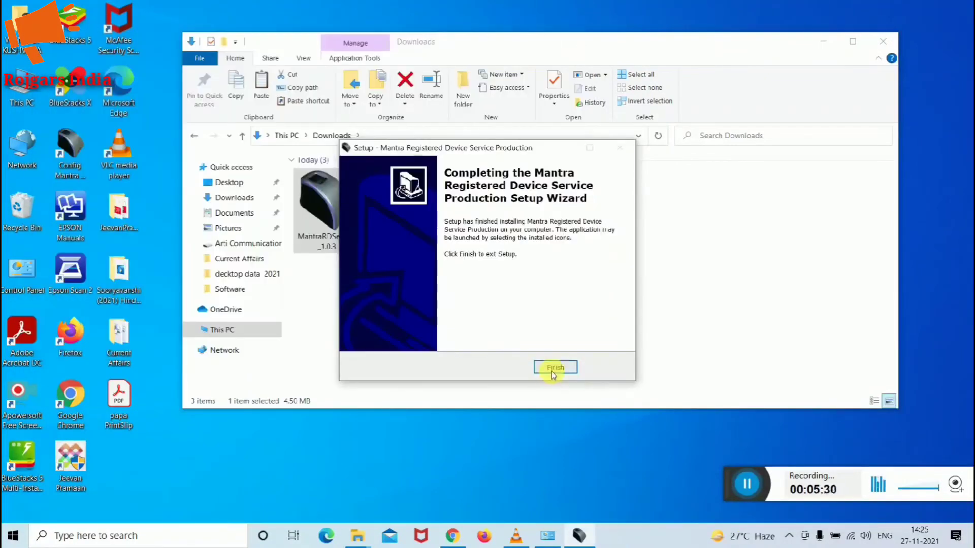
{"action": "left_click", "coordinate": [554, 366]}
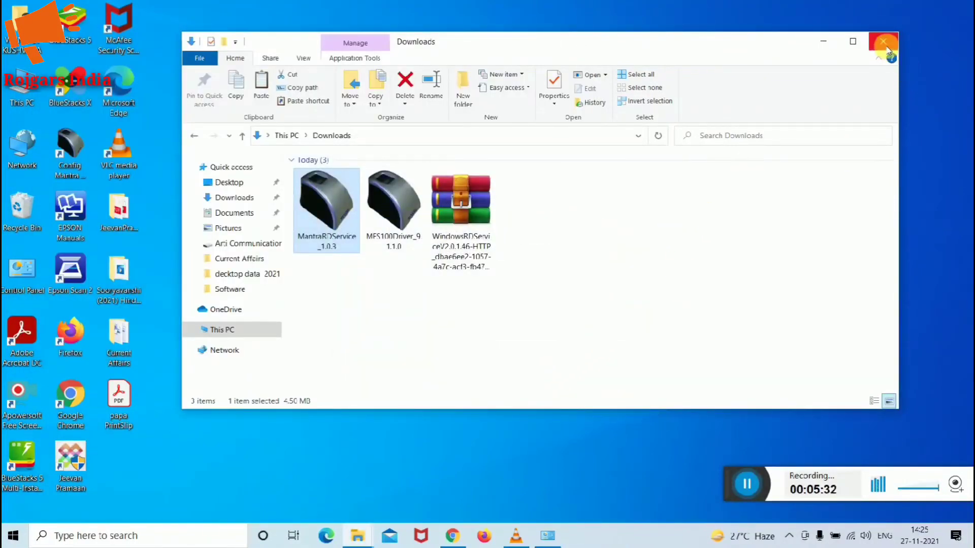
{"action": "left_click", "coordinate": [823, 41]}
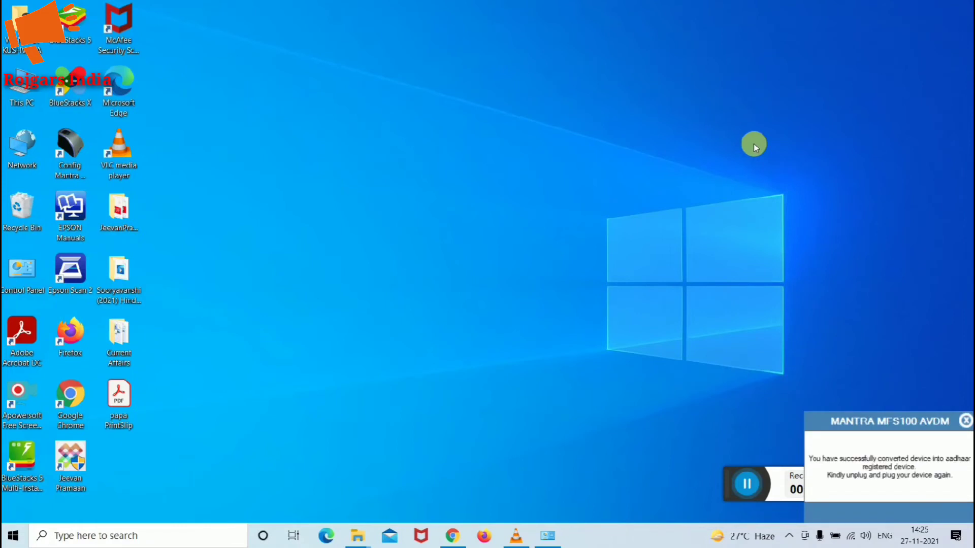
Step: Dismiss the MANTRA MFS100 AVDM notification and launch Firefox to a new tab
{"action": "left_click", "coordinate": [861, 477]}
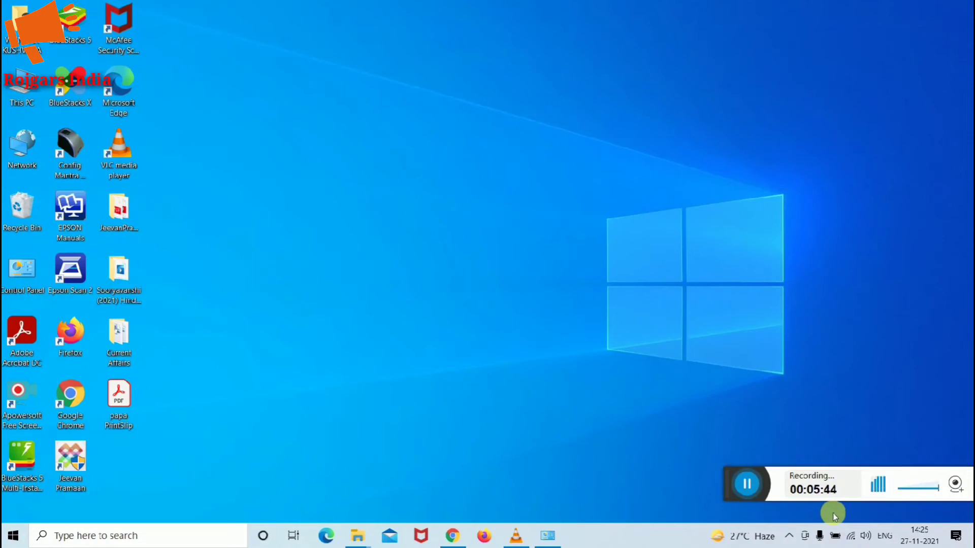
{"action": "left_click", "coordinate": [483, 536]}
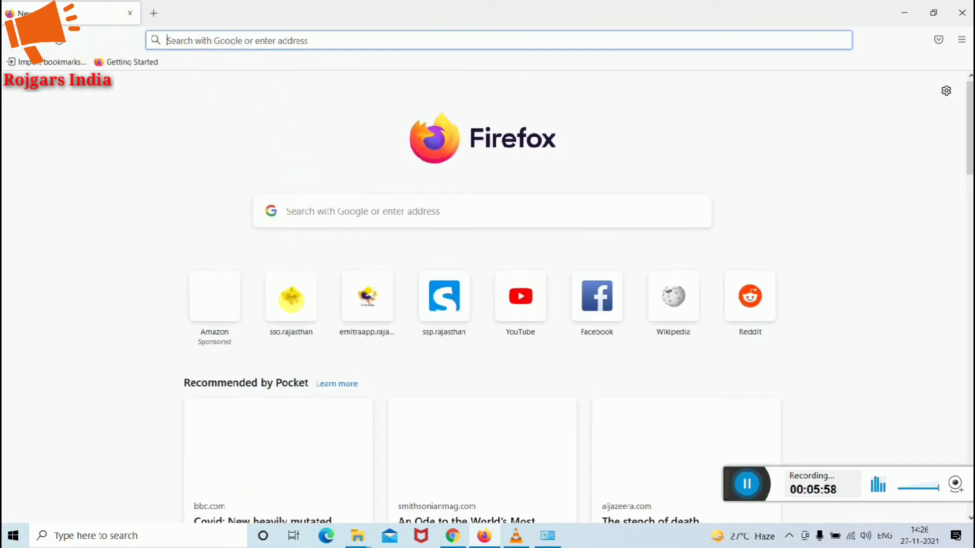
Step: Open the Rajasthan SSO sign-in page and submit a login with the captcha, which is rejected
{"action": "left_click", "coordinate": [294, 300]}
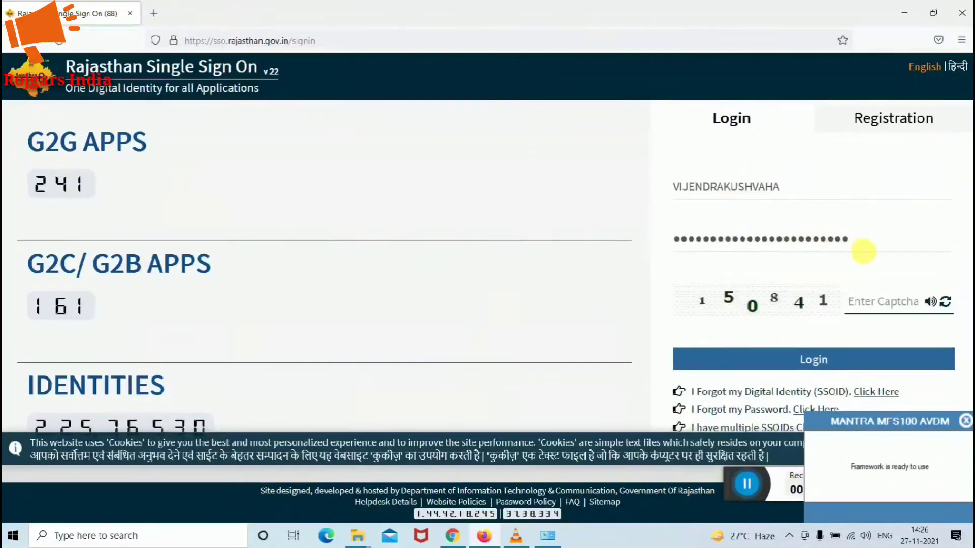
{"action": "type", "text": "150"}
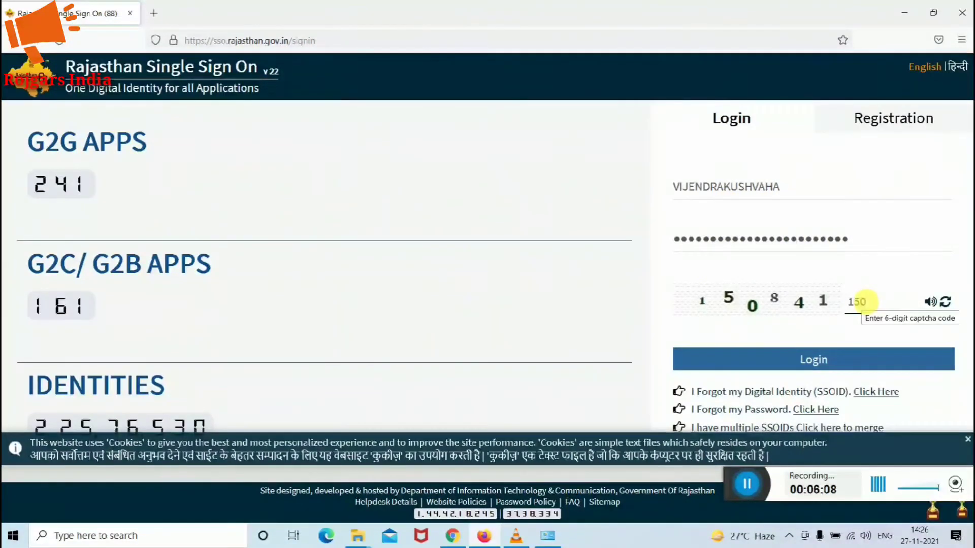
{"action": "type", "text": "841"}
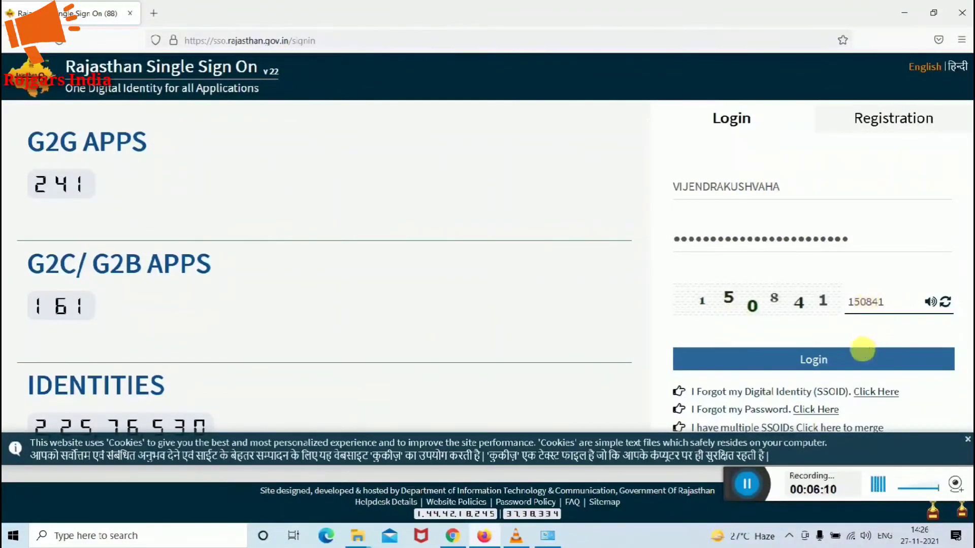
{"action": "left_click", "coordinate": [861, 359]}
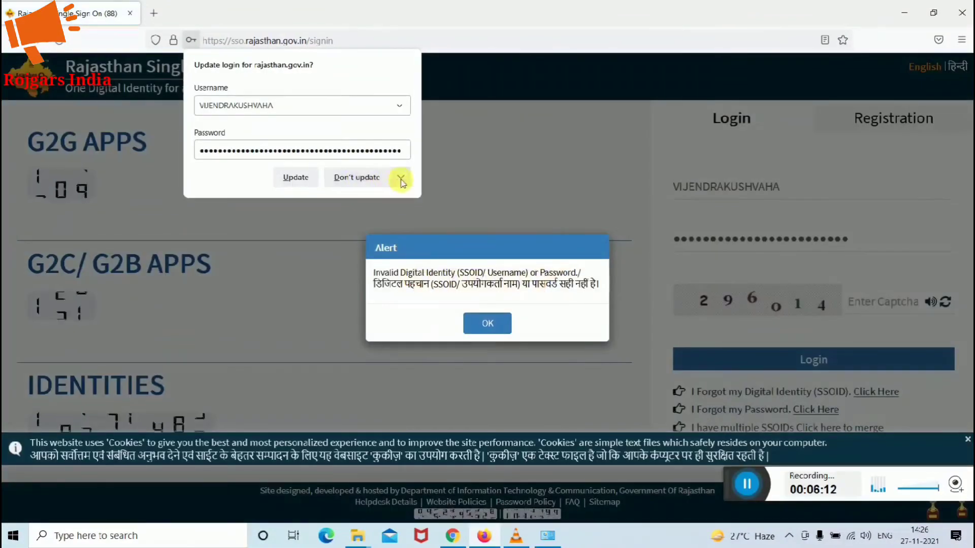
{"action": "left_click", "coordinate": [400, 176]}
{"action": "left_click", "coordinate": [296, 177]}
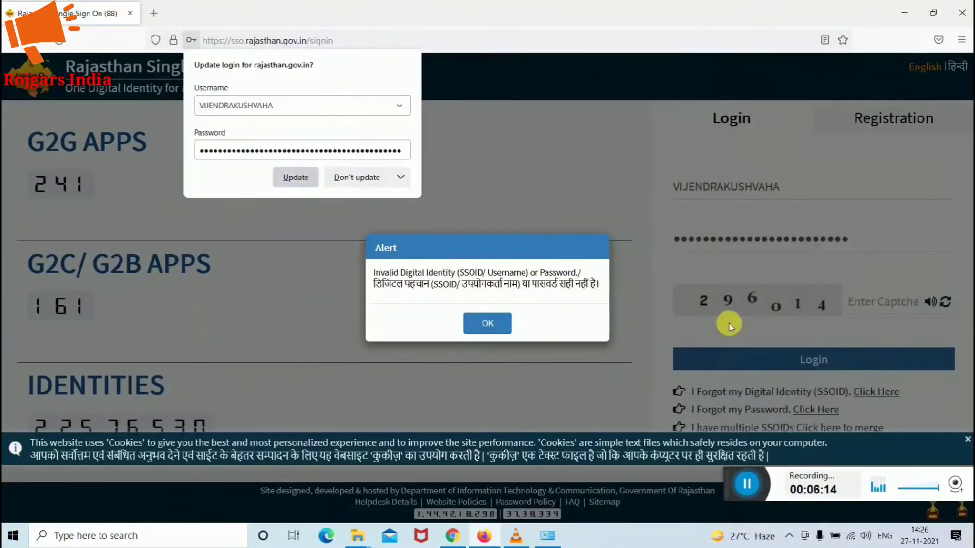
{"action": "left_click", "coordinate": [468, 321]}
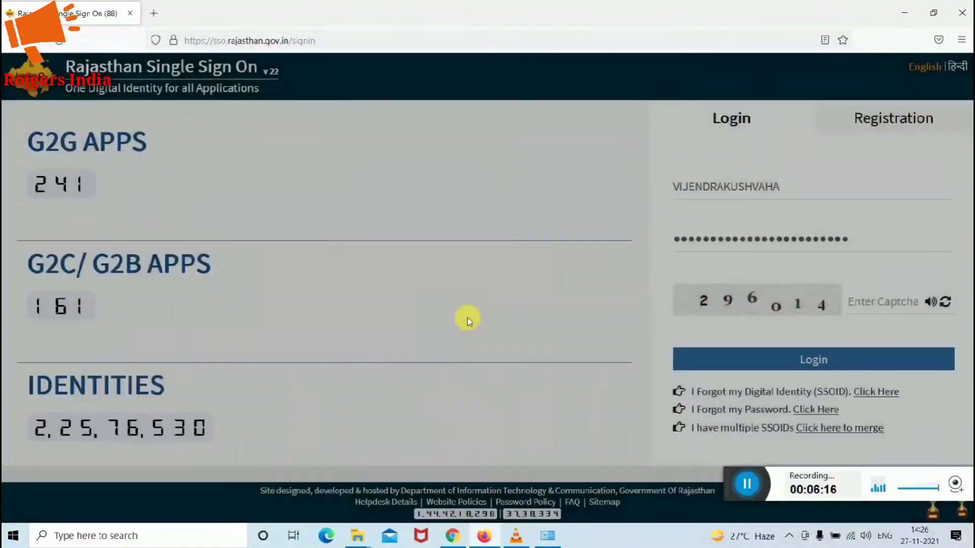
Step: Re-enter the password and a fresh captcha code, log in, and save the login in Firefox
{"action": "double_click", "coordinate": [819, 243]}
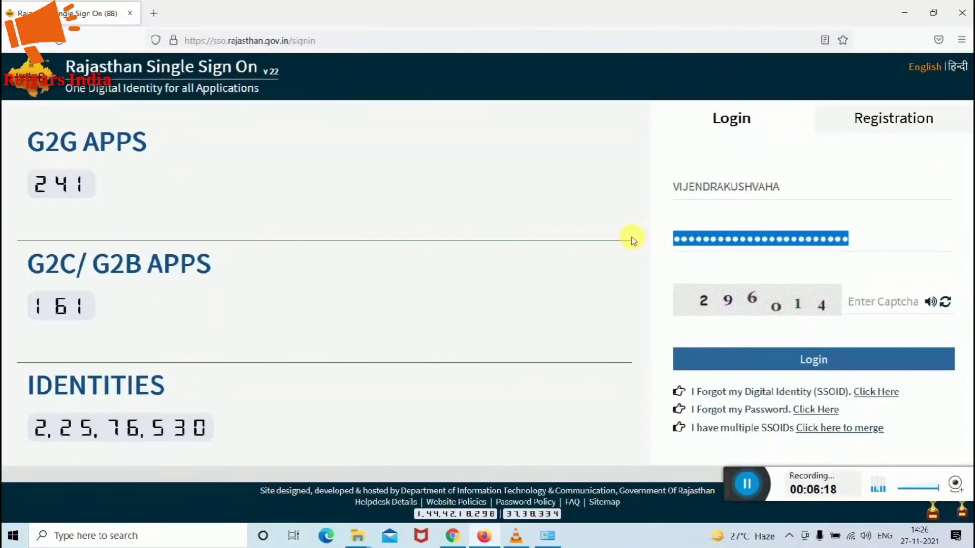
{"action": "type", "text": "*****"}
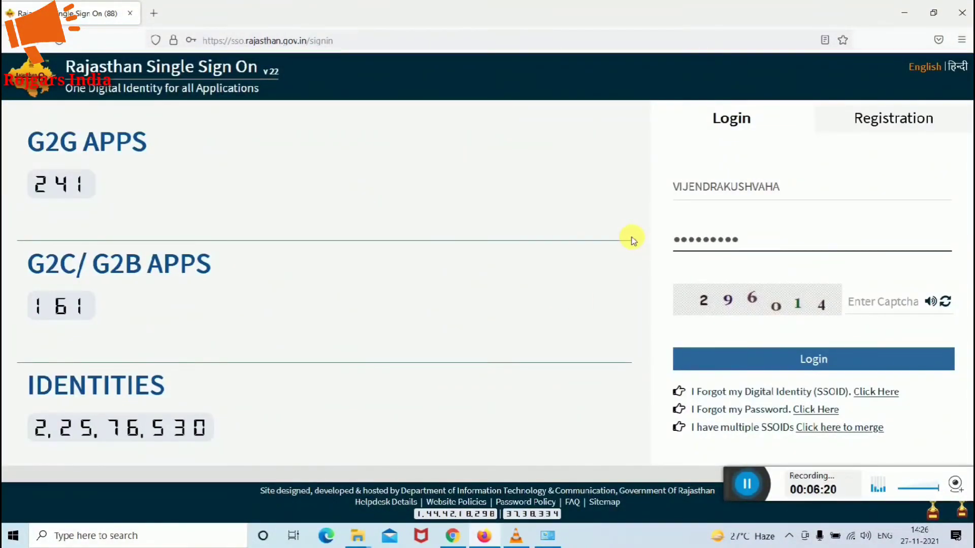
{"action": "left_click", "coordinate": [883, 300]}
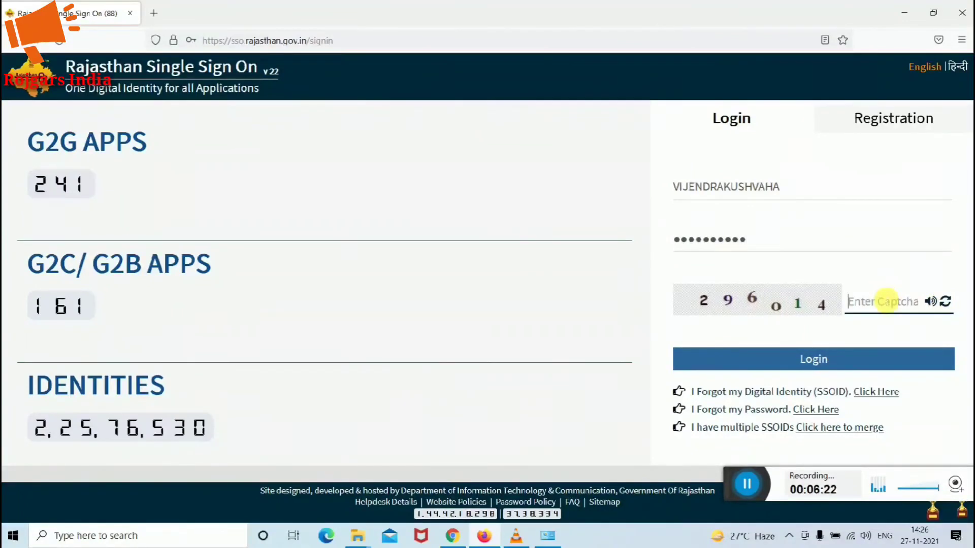
{"action": "type", "text": "2"}
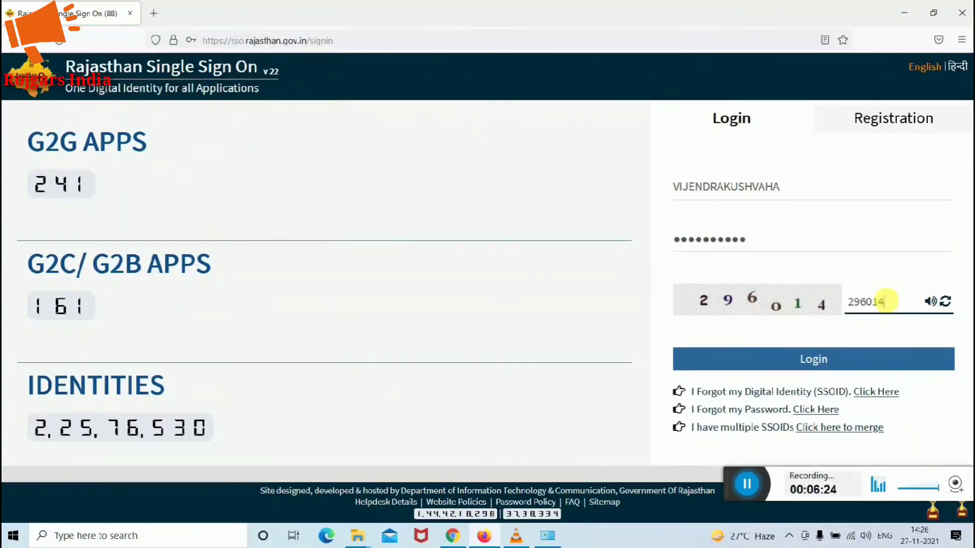
{"action": "type", "text": "96014"}
{"action": "left_click", "coordinate": [881, 356]}
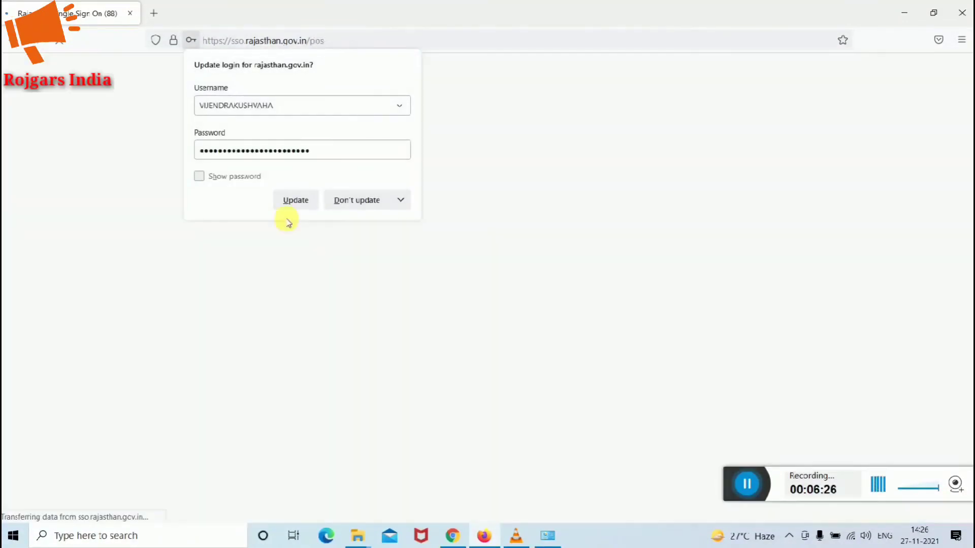
{"action": "left_click", "coordinate": [295, 200]}
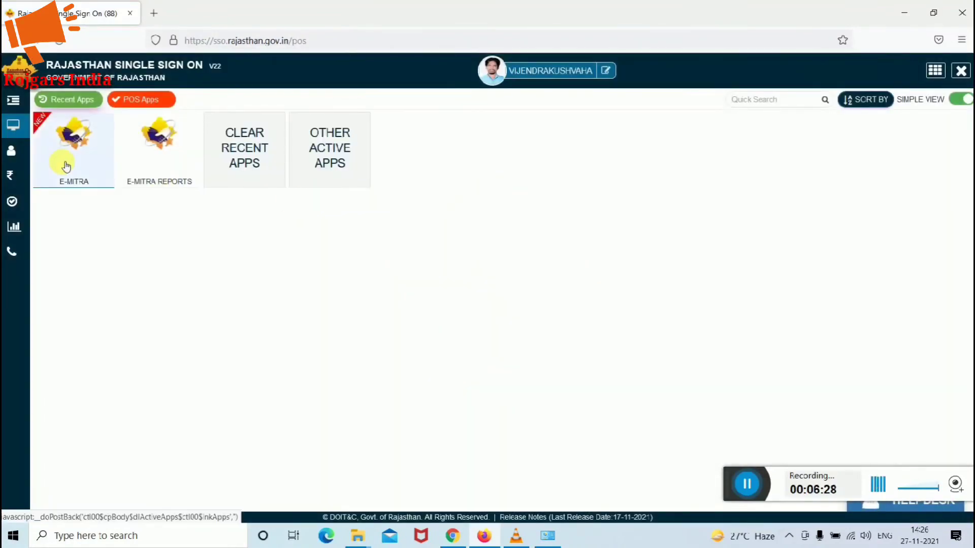
Step: Launch E-MITRA and choose fingerprint Aadhaar authentication, accepting the consent
{"action": "left_click", "coordinate": [78, 174]}
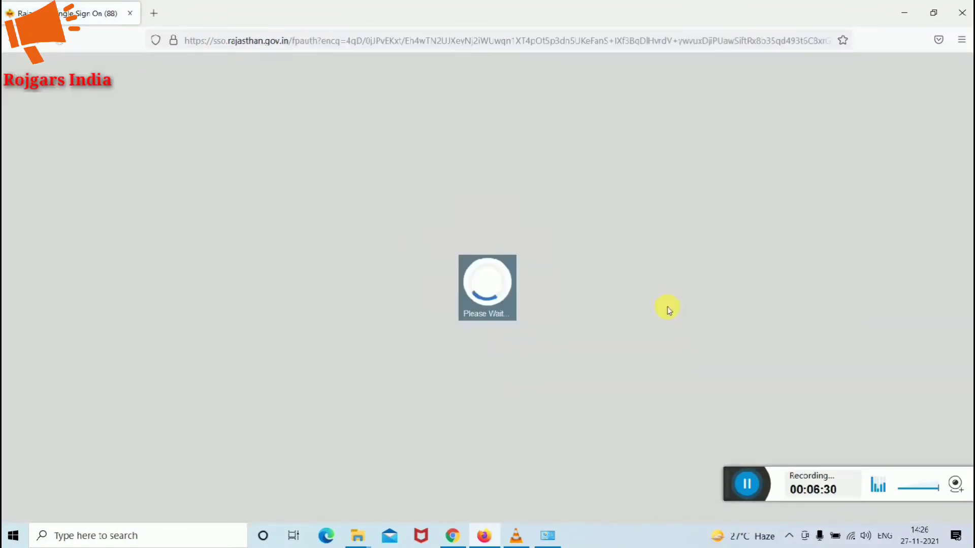
{"action": "left_click", "coordinate": [361, 251]}
{"action": "left_click", "coordinate": [362, 282]}
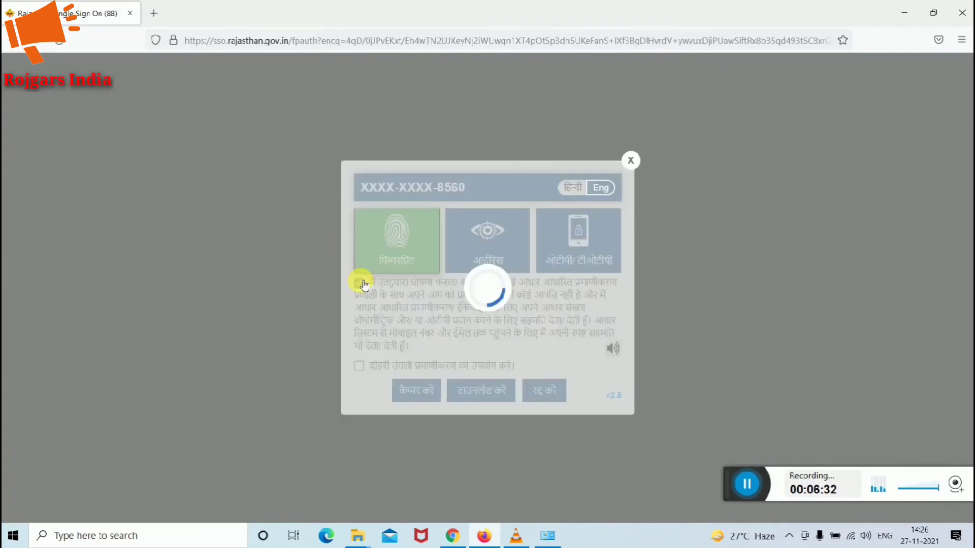